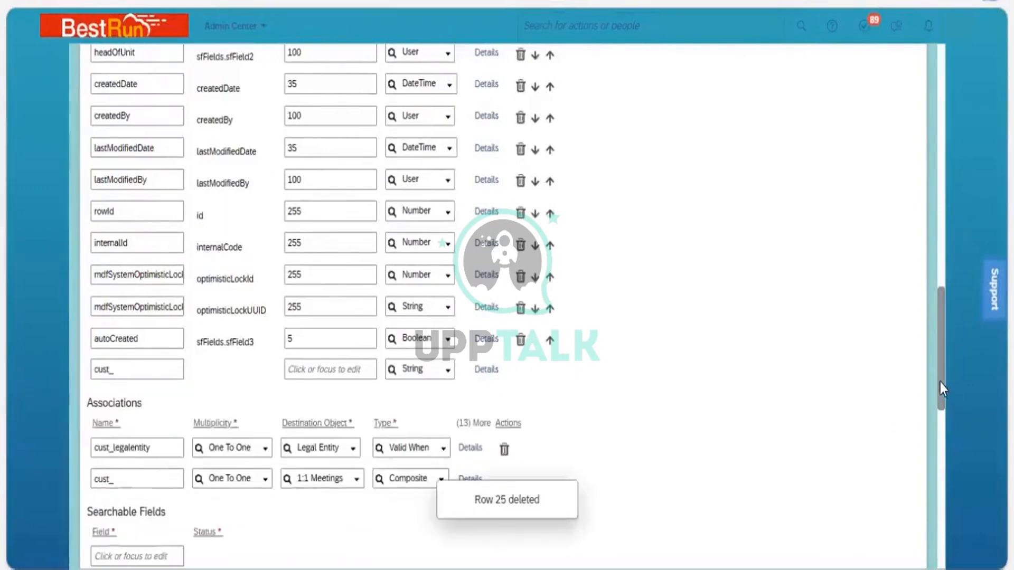
Step: Save the Business Unit object definition and reload the 3200 NGI Services record
left_click_drag(939, 382, 940, 564)
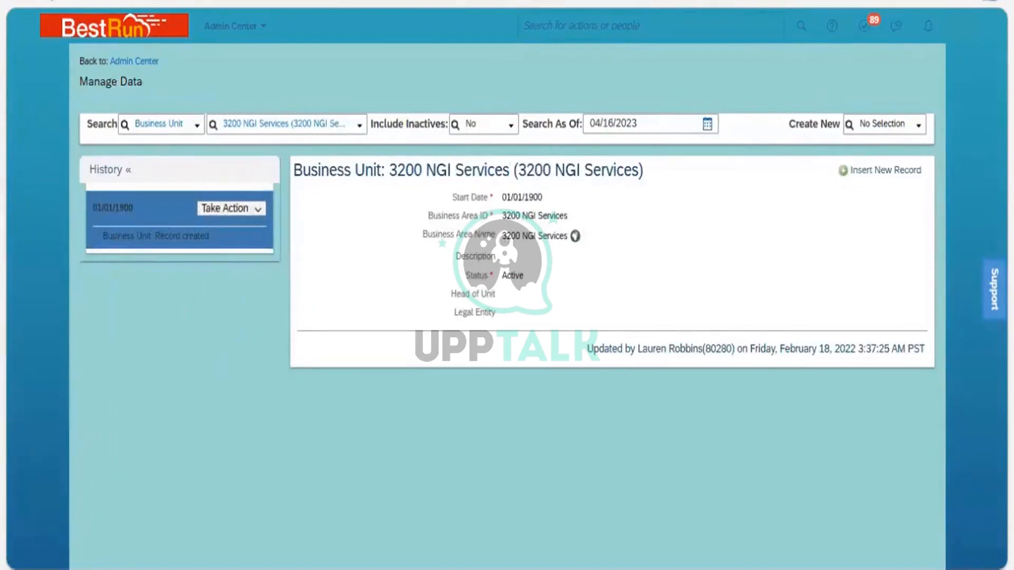
key("F5")
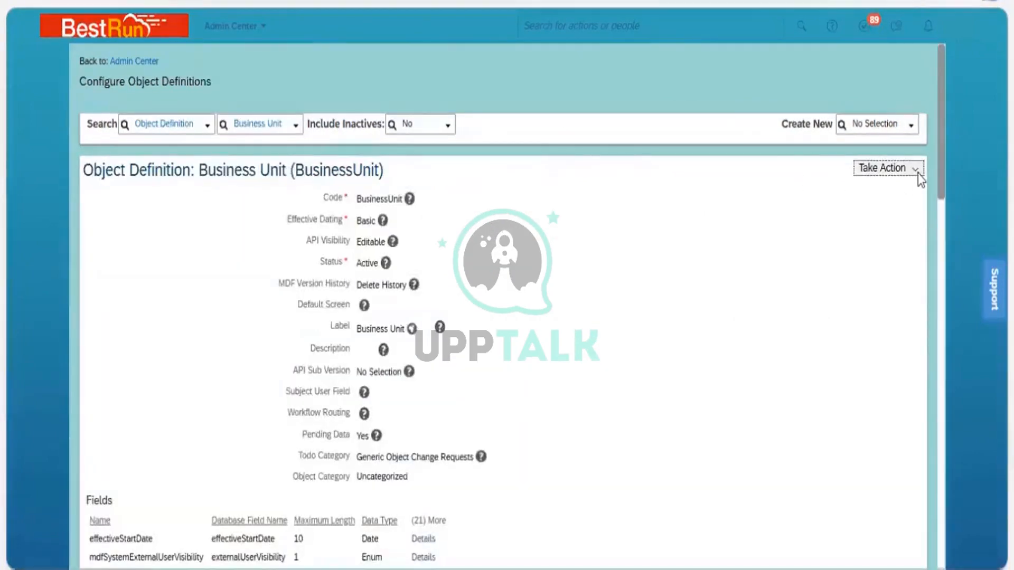
Step: Open the Business Unit object definition for correction and change the externalCode field's label to Business Area ID
left_click(917, 170)
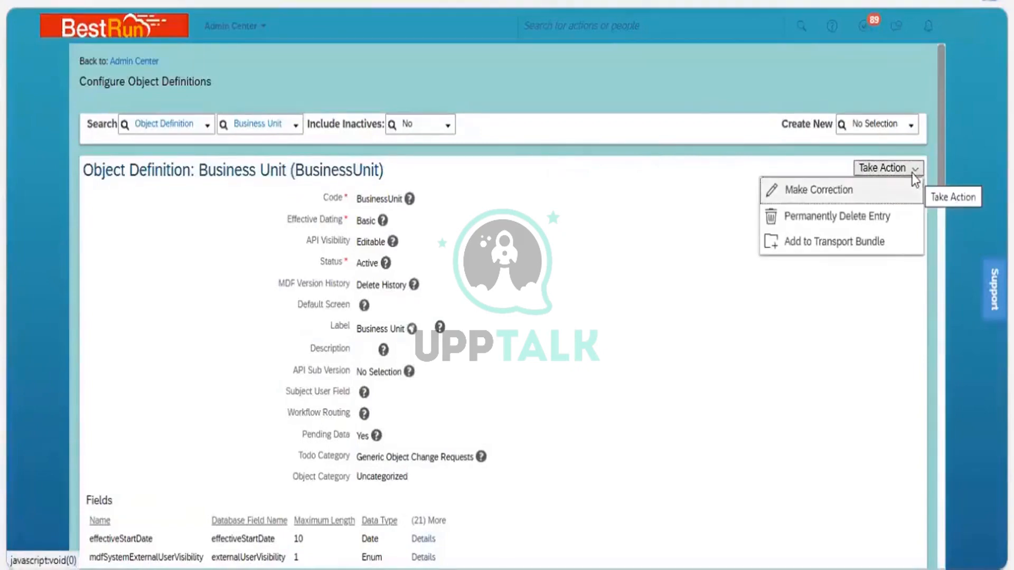
left_click(852, 193)
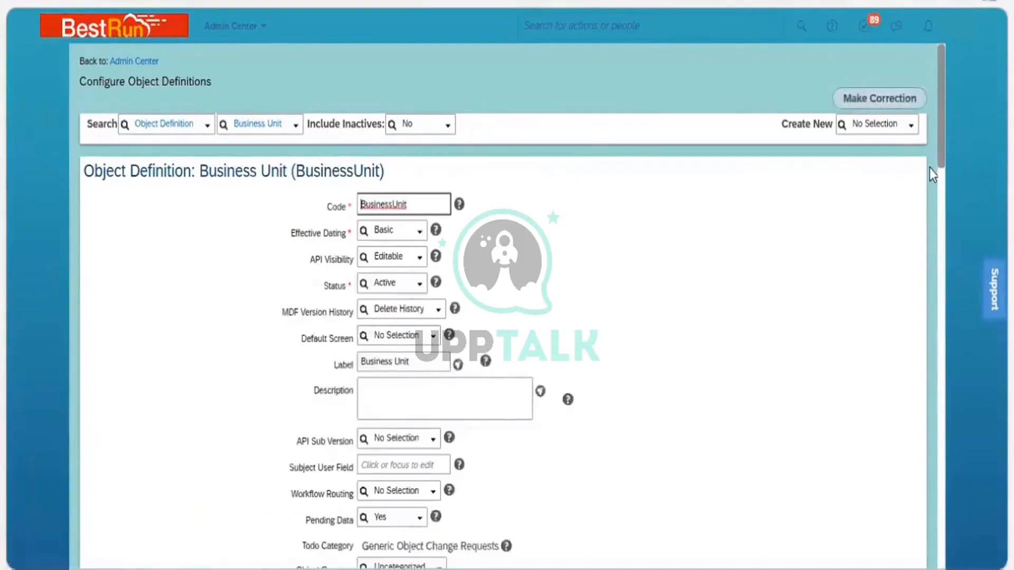
scroll(920, 243, "down", 10)
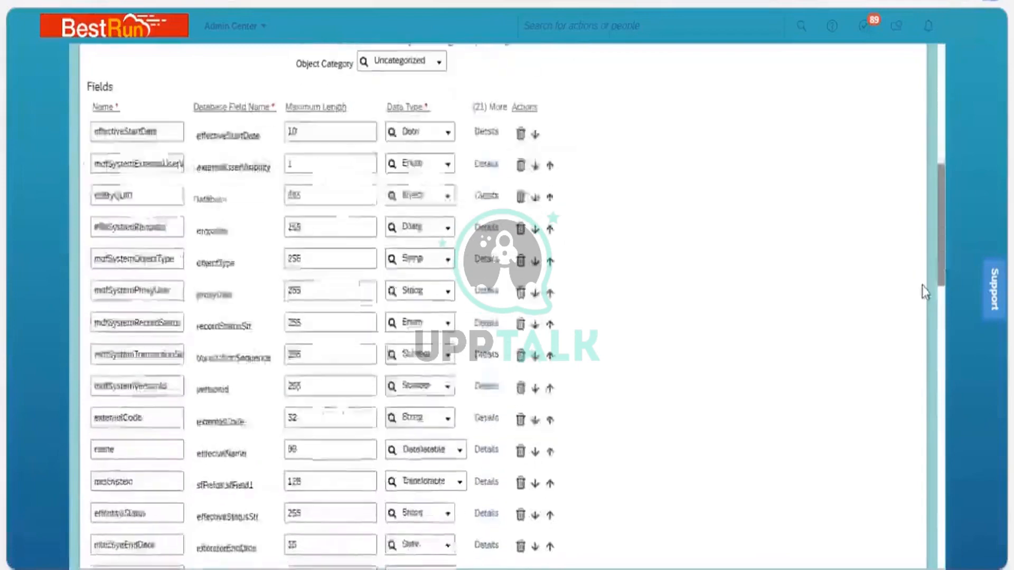
scroll(921, 286, "down", 4)
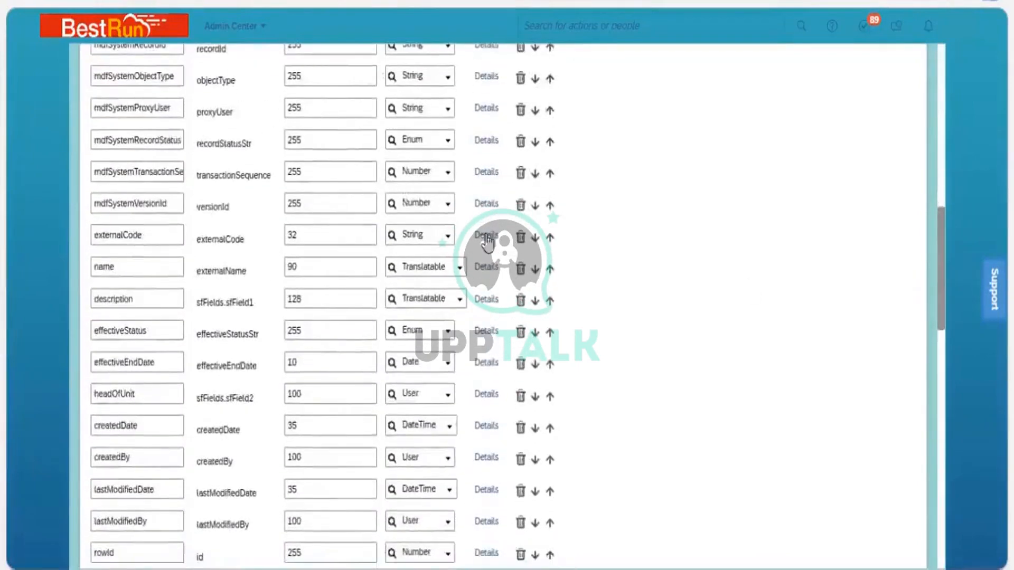
left_click(486, 238)
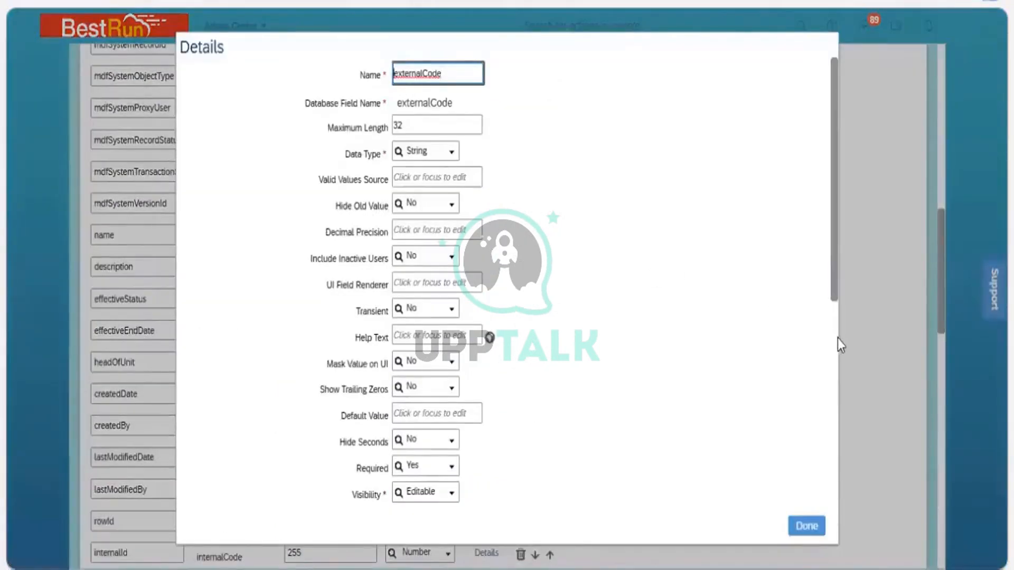
scroll(837, 372, "down", 3)
scroll(837, 372, "down", 2)
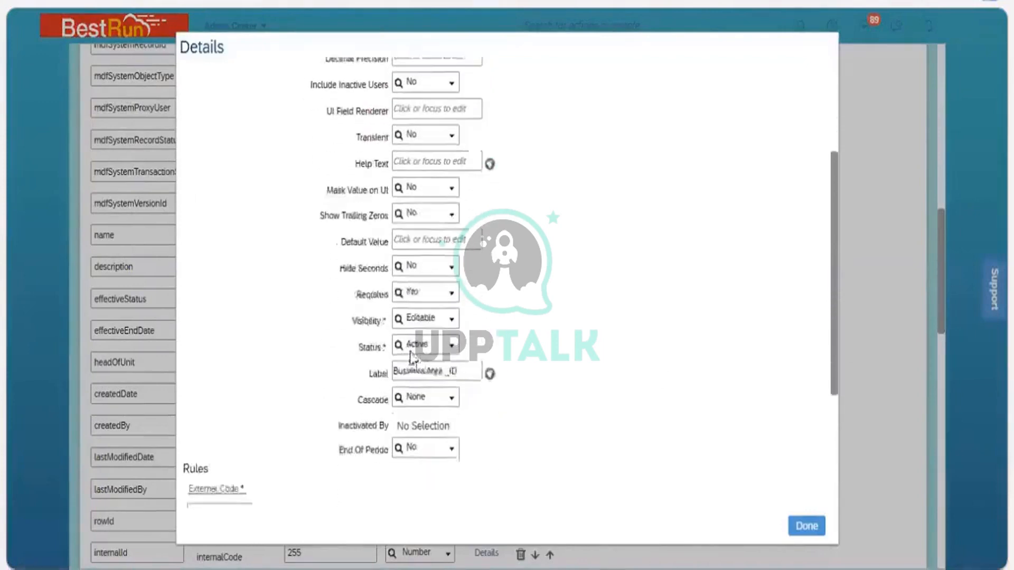
left_click(463, 368)
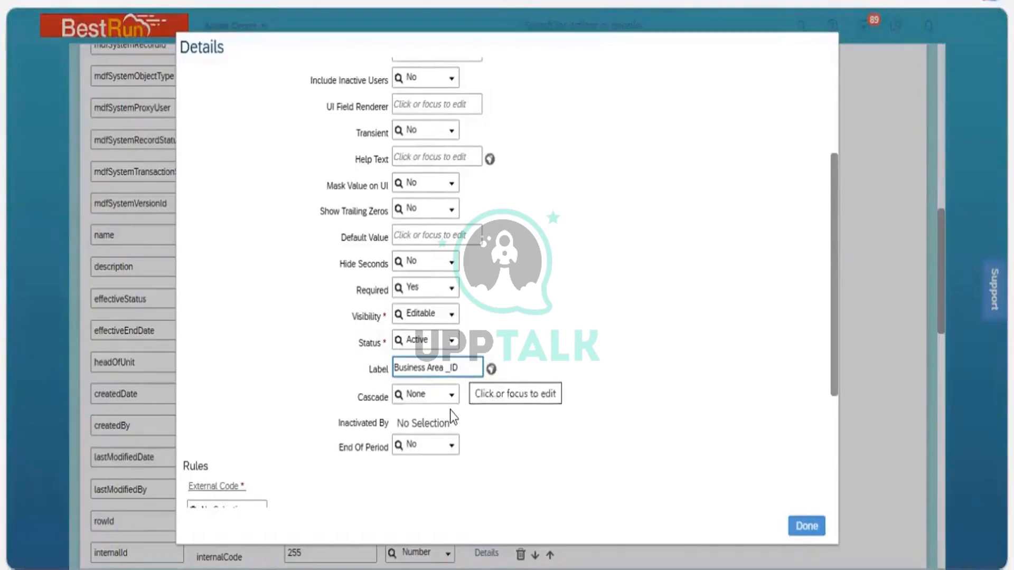
key("BackSpace")
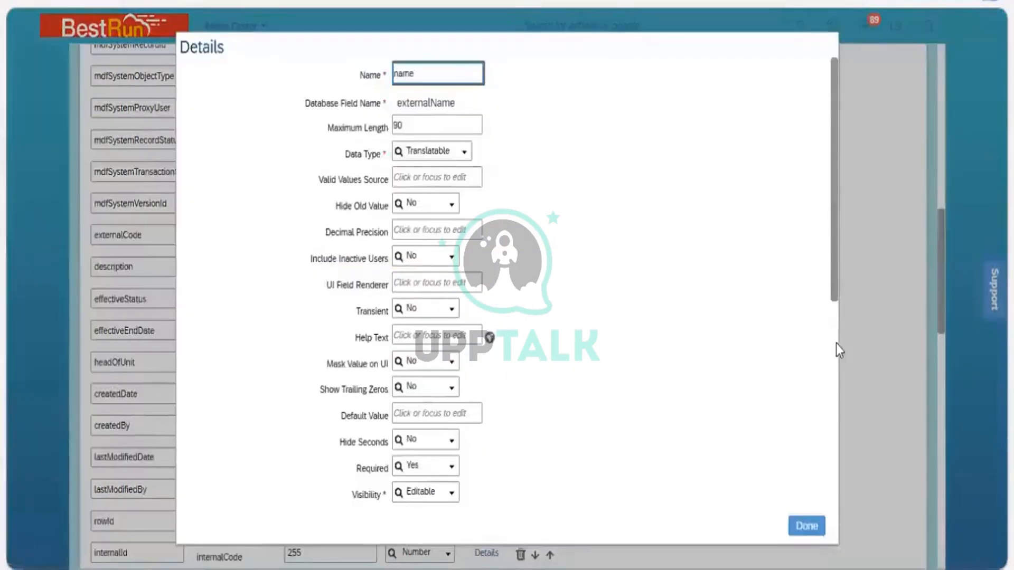
Step: Set Required to No in the details of the name field
scroll(838, 366, "down", 5)
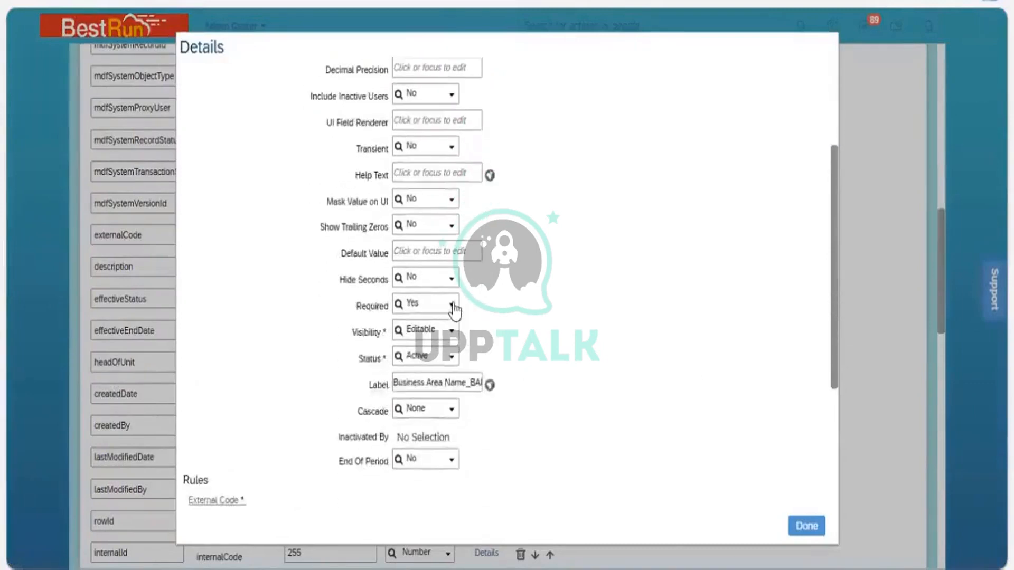
left_click(451, 307)
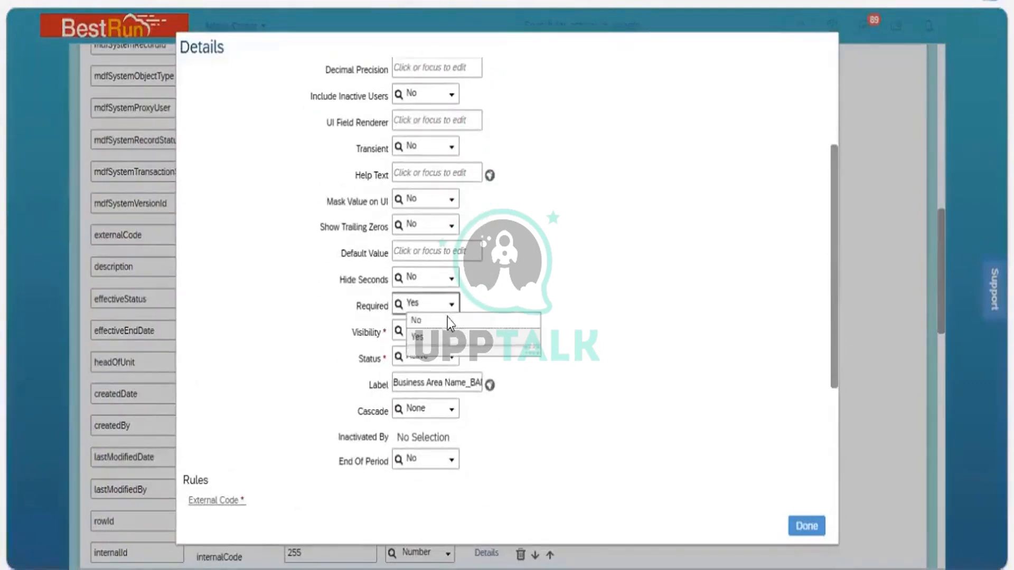
left_click(447, 318)
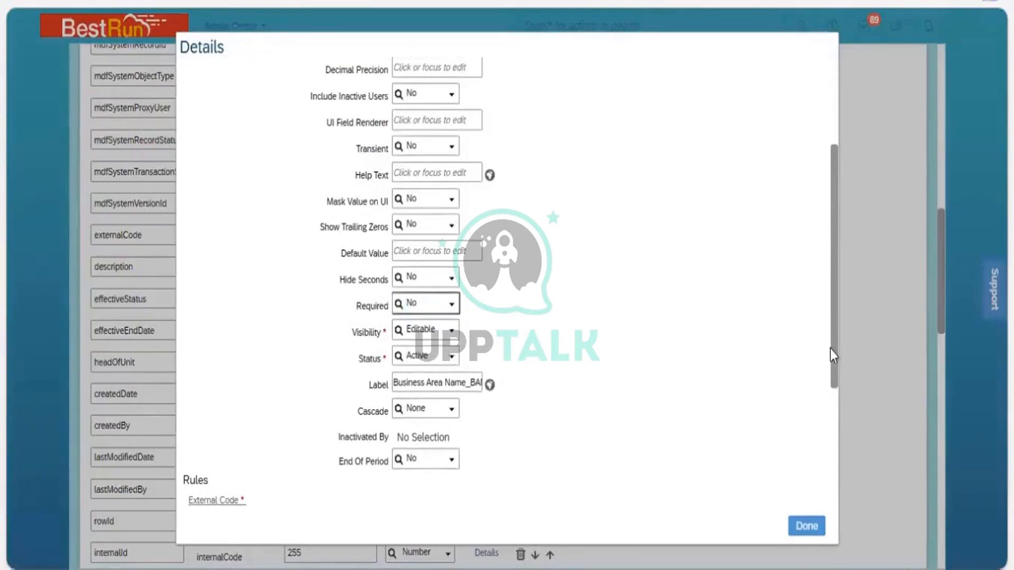
Step: Change the name field's label to Business Area Name and set its visibility to Not Visible
left_click(473, 382)
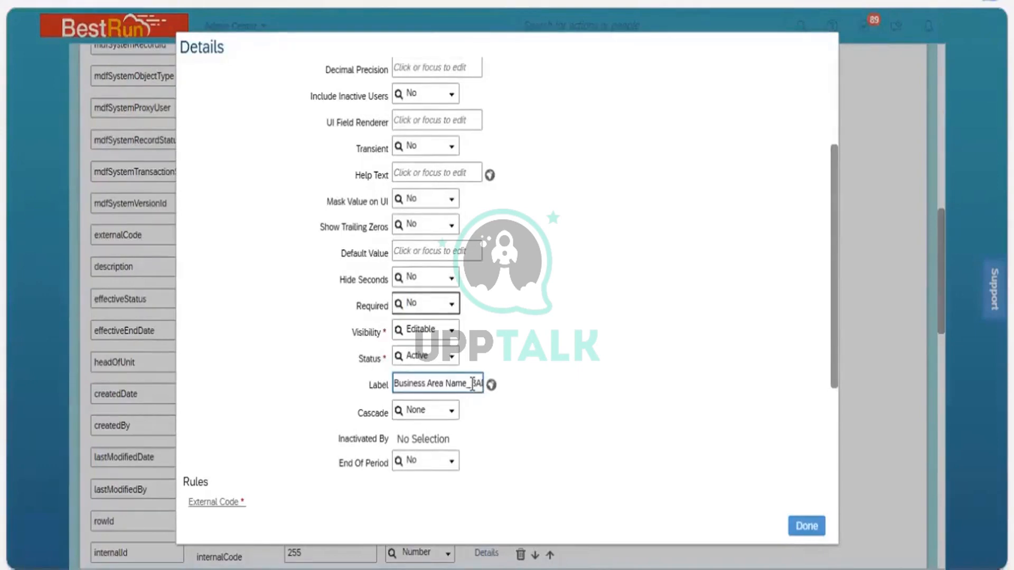
key("BackSpace")
key("Delete")
key("Delete")
key("Delete")
key("Delete")
key("Delete")
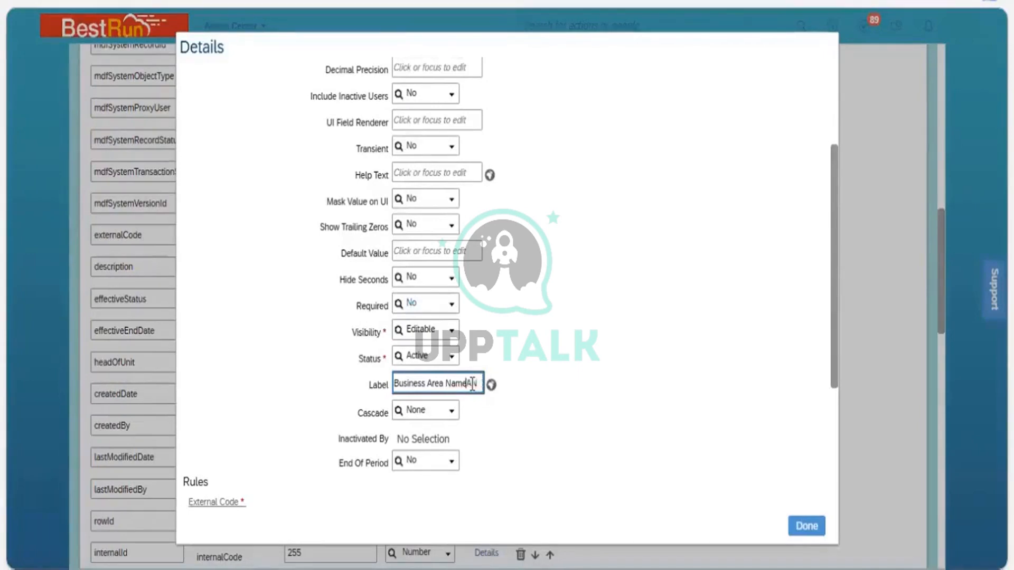
left_click(617, 356)
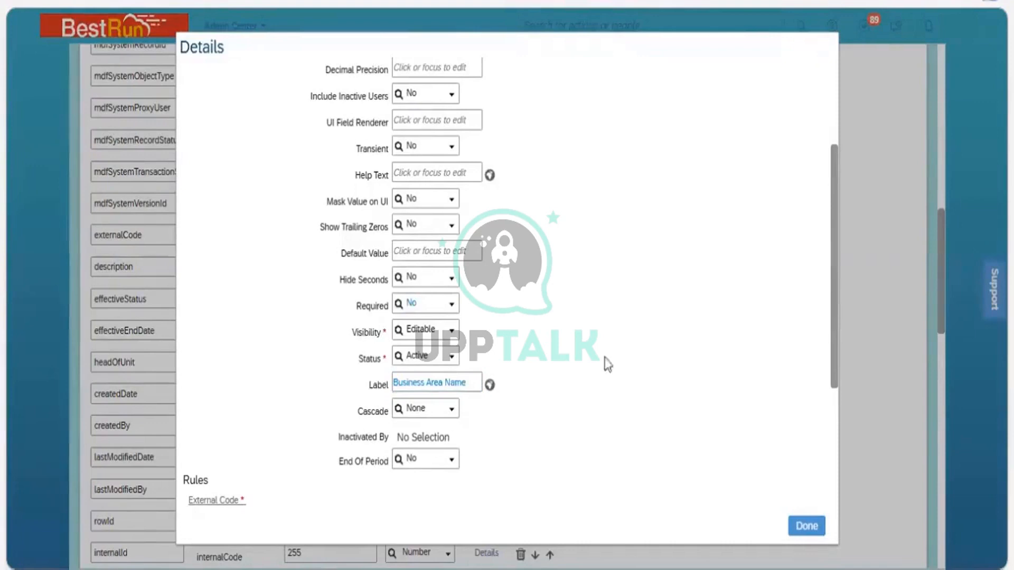
left_click(451, 337)
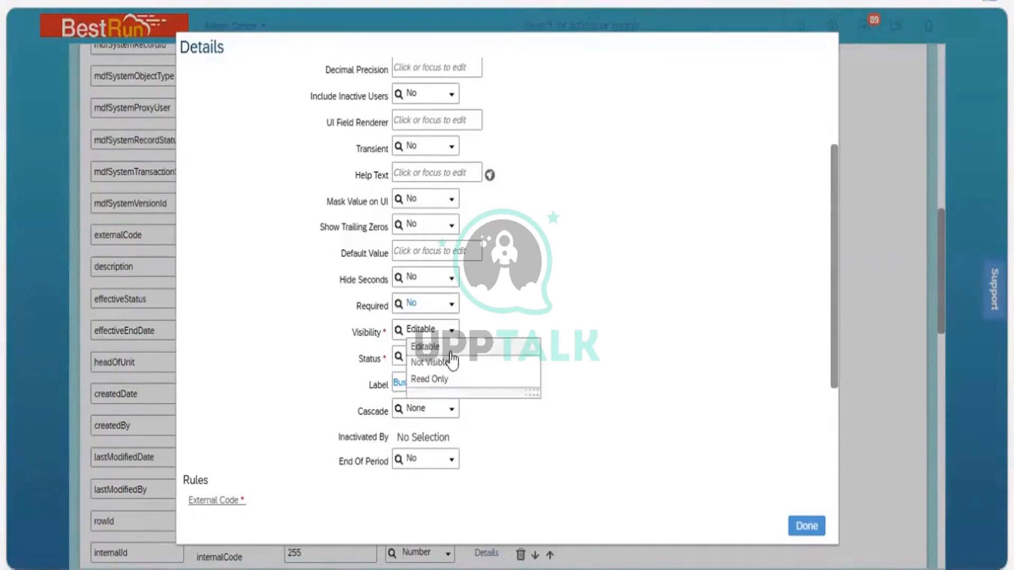
left_click(452, 363)
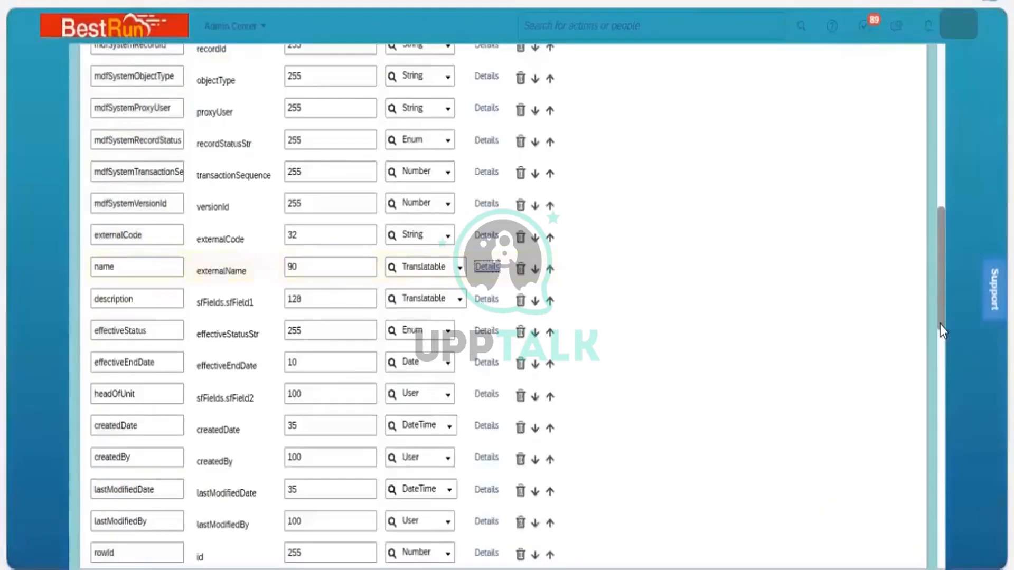
Step: Save the corrected Business Unit definition, accepting the searchable-field confirmation, and reload the 3200 NGI Services record
scroll(905, 517, "down", 15)
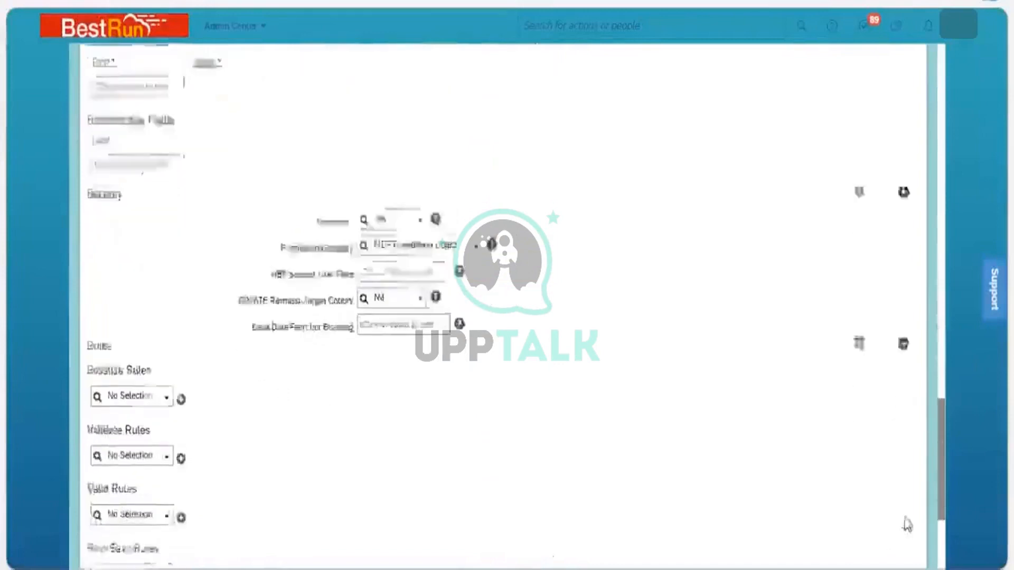
left_click(905, 517)
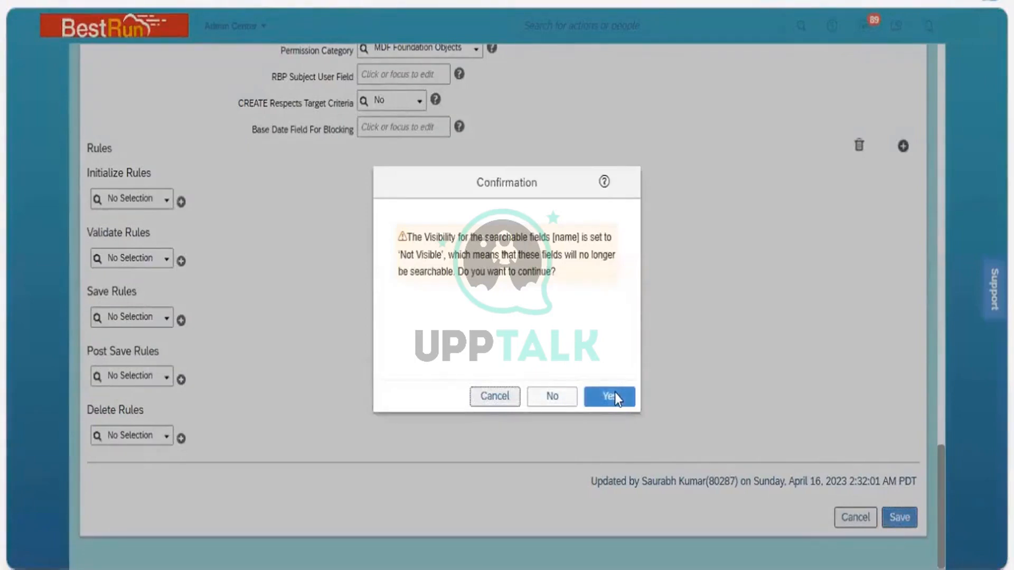
left_click(615, 393)
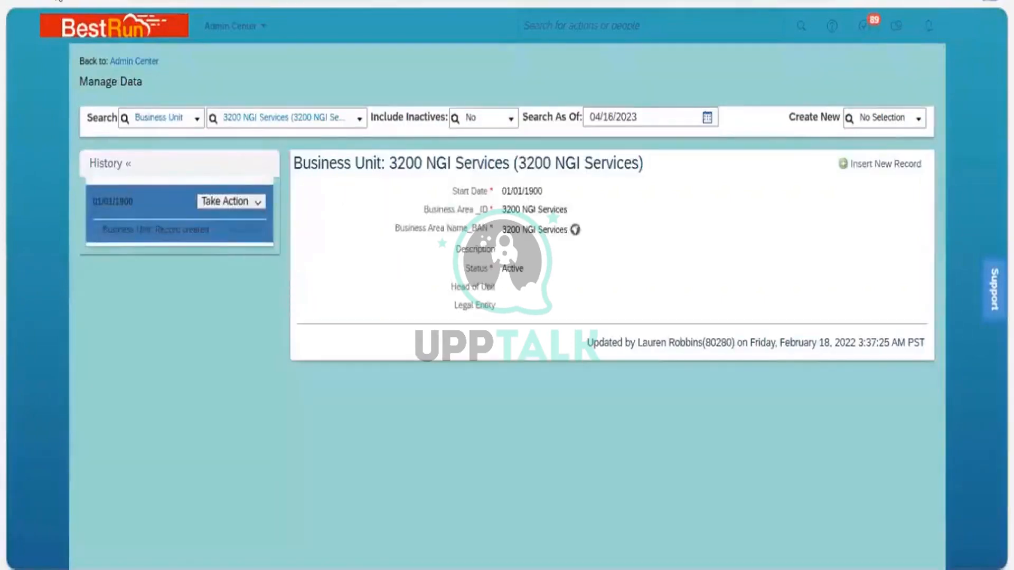
left_click(59, 0)
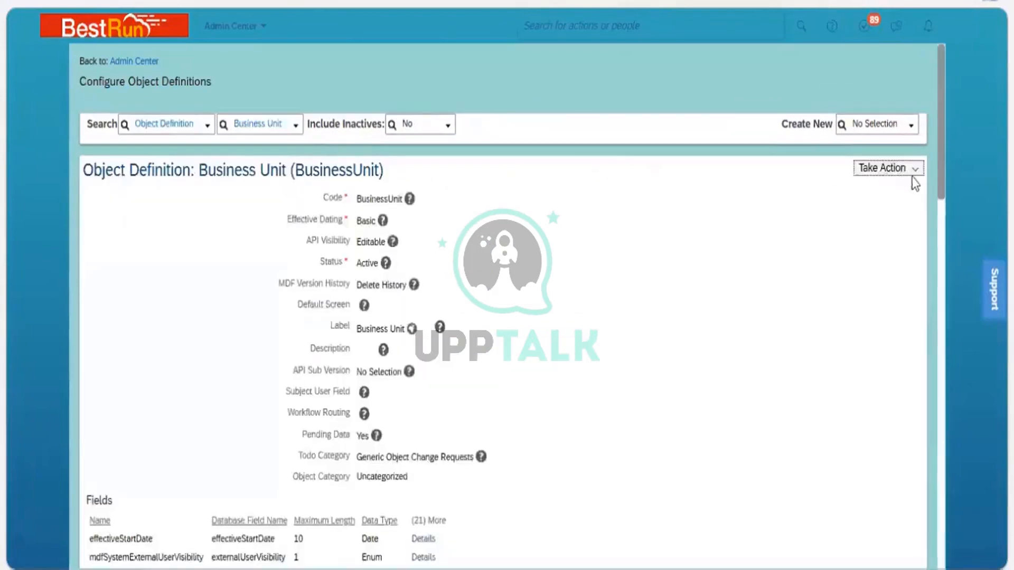
Step: Reopen the Business Unit definition for correction, set the name field's visibility to Read Only and save
left_click(891, 168)
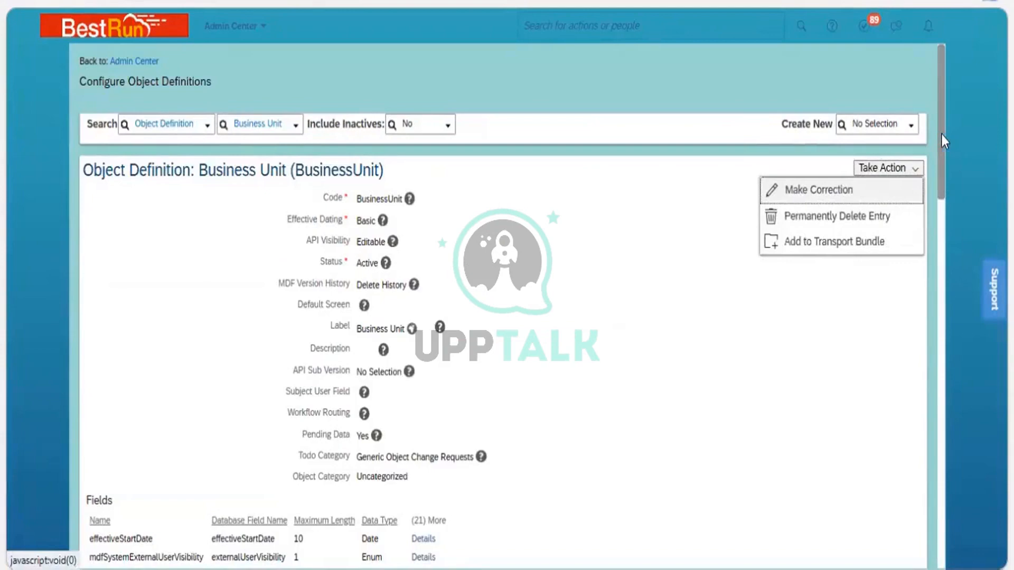
scroll(944, 303, "down", 7)
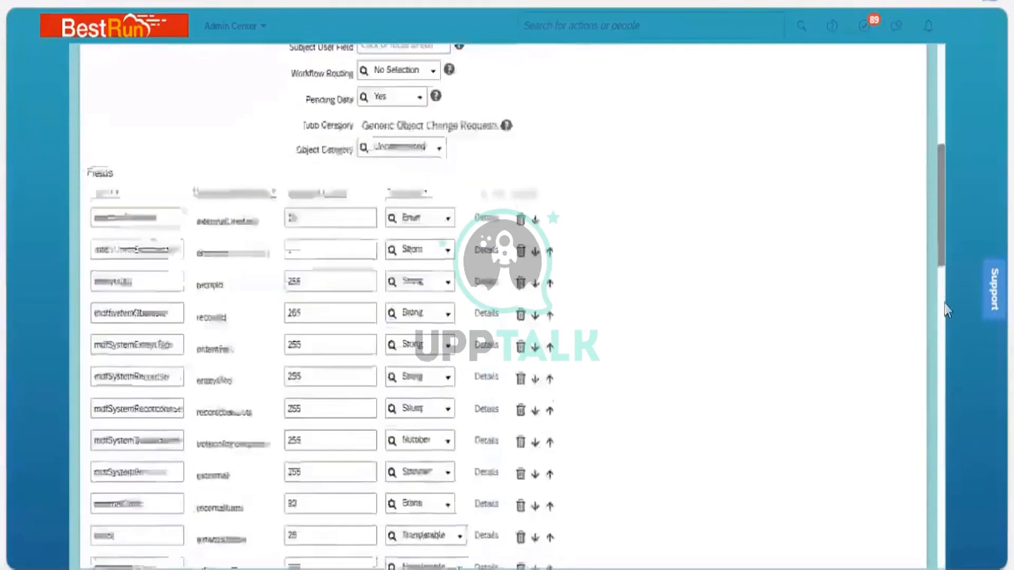
scroll(944, 303, "down", 15)
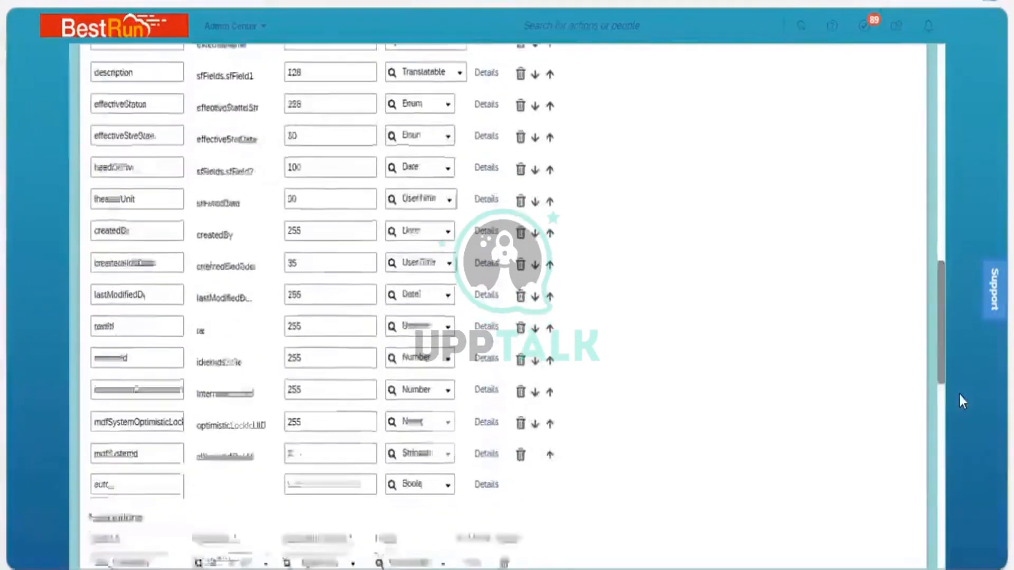
scroll(956, 351, "up", 3)
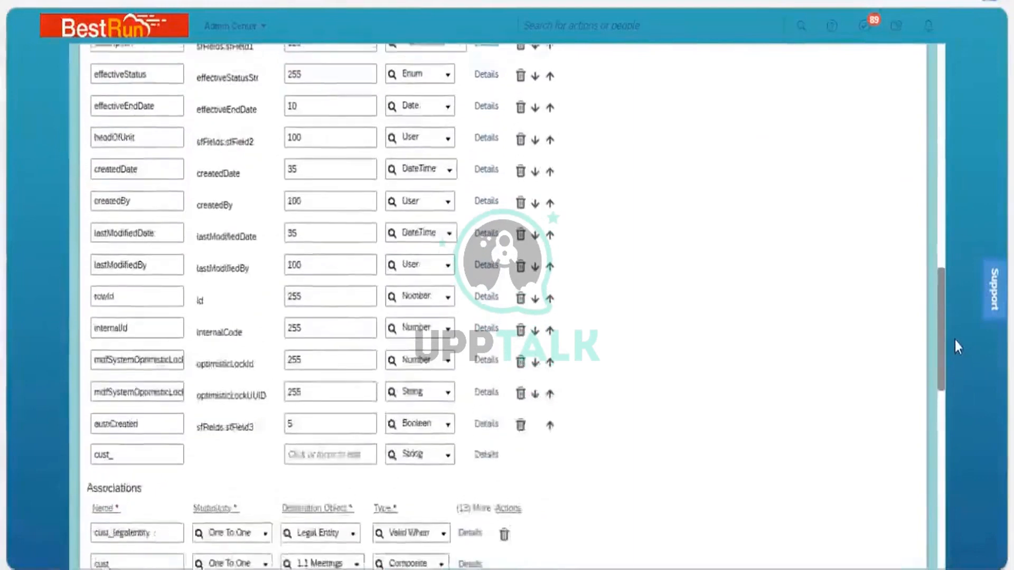
scroll(954, 335, "up", 1)
scroll(617, 269, "up", 3)
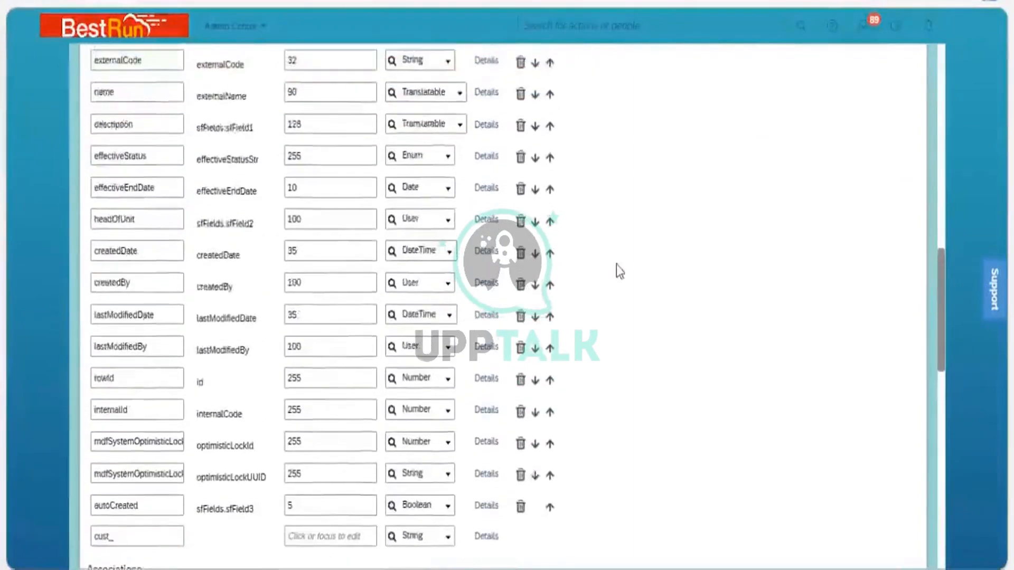
left_click(481, 126)
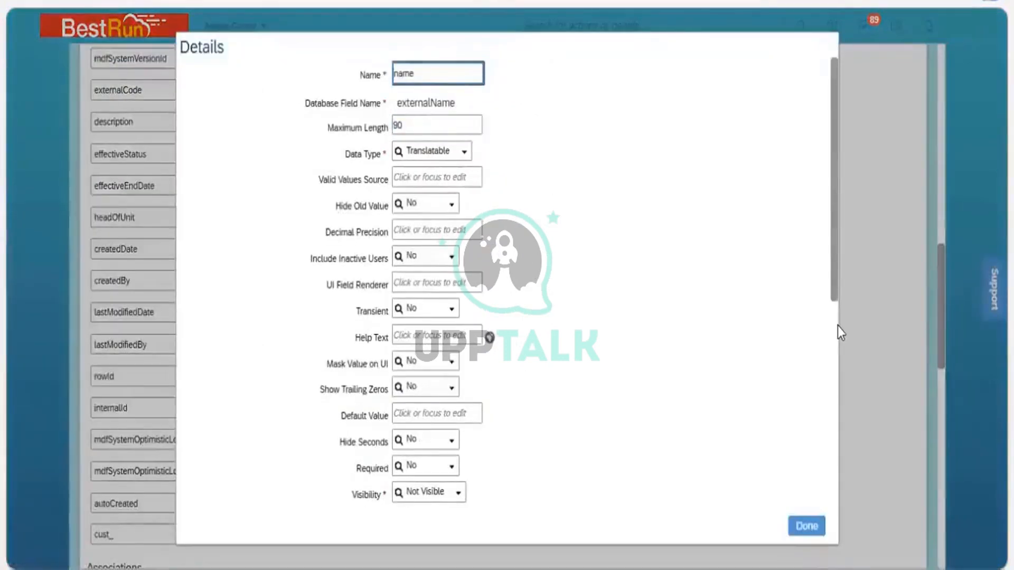
scroll(843, 384, "down", 2)
scroll(533, 357, "down", 2)
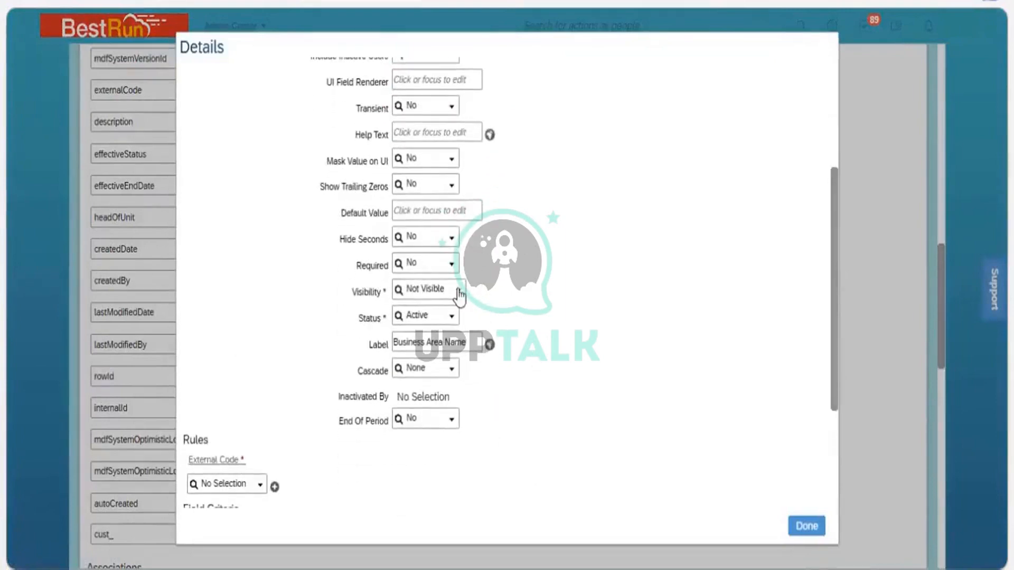
left_click(454, 291)
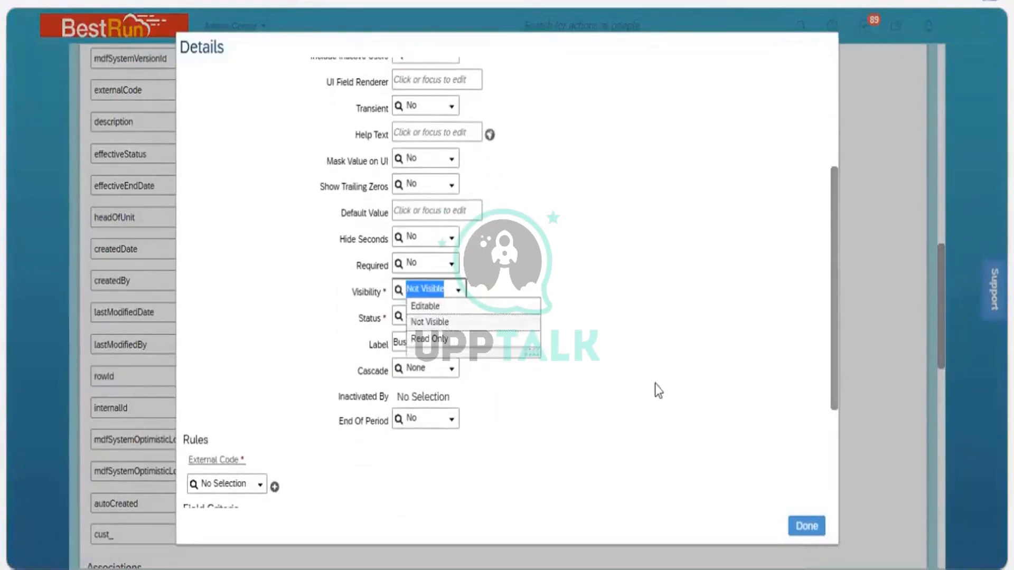
left_click(814, 527)
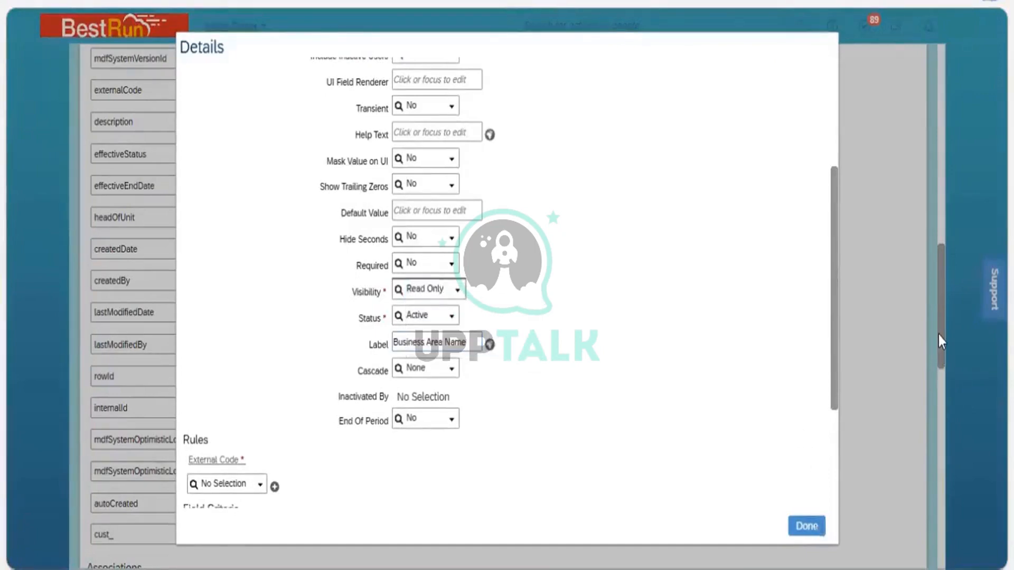
scroll(949, 453, "down", 15)
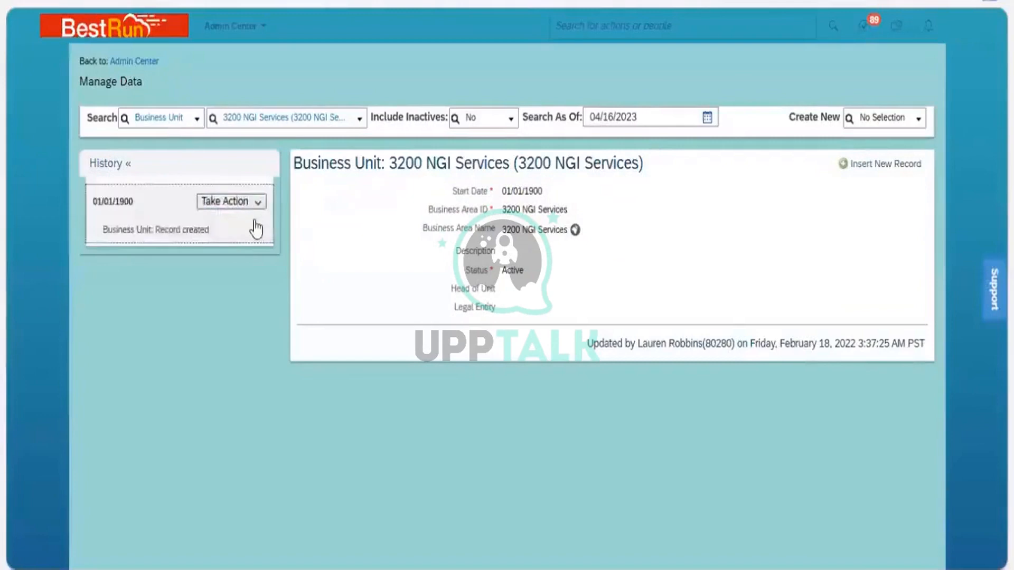
Step: Open the 3200 NGI Services business unit record for correction to check its fields
left_click(232, 201)
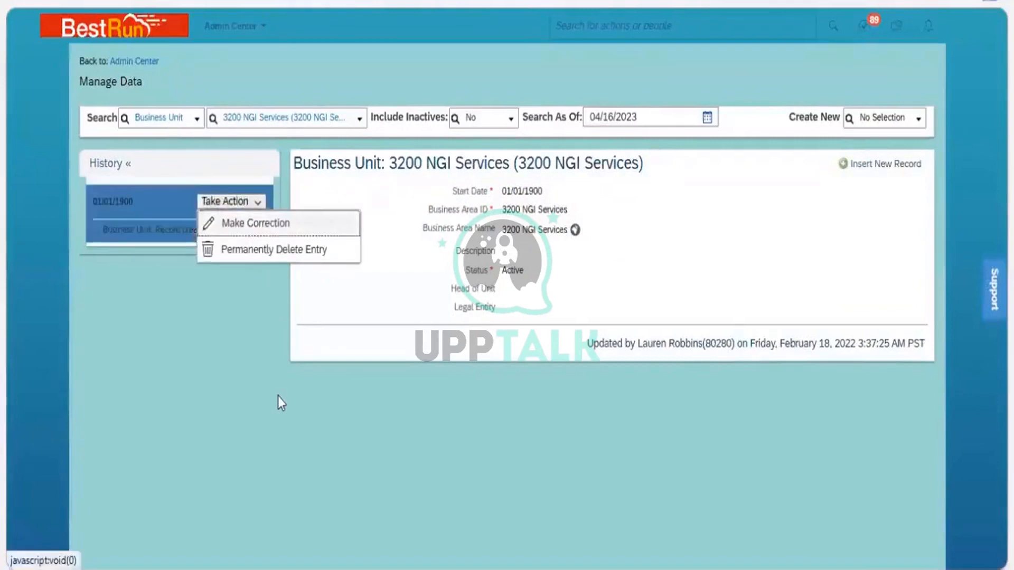
left_click(256, 222)
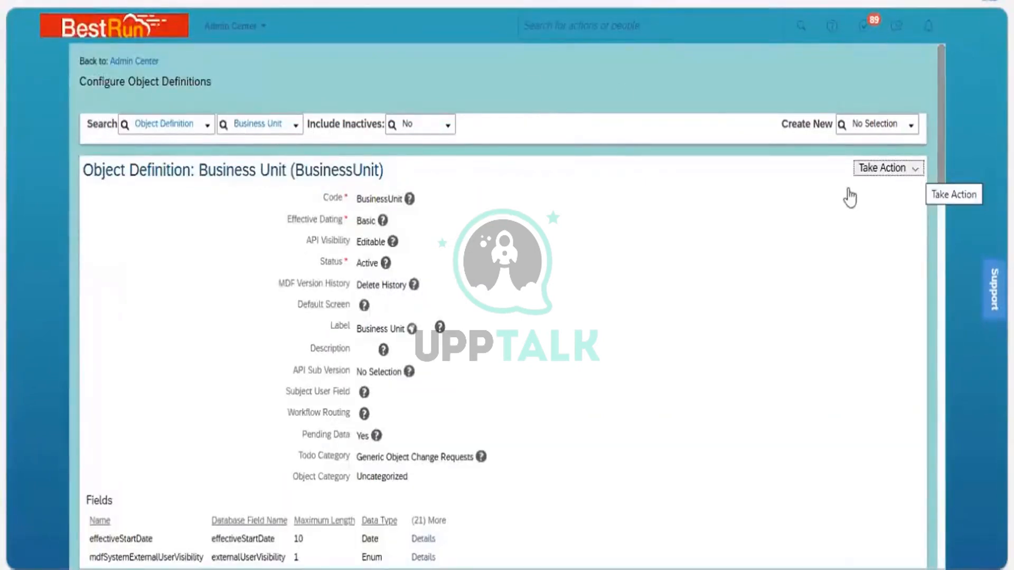
Step: Reopen the Business Unit definition for correction and set the name field's visibility to Editable
left_click(869, 170)
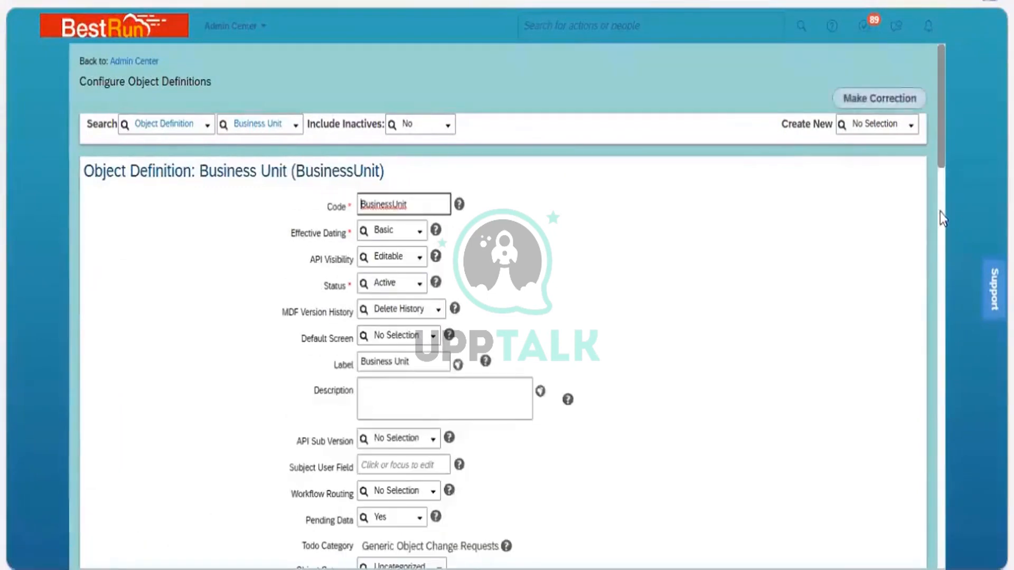
scroll(940, 264, "down", 12)
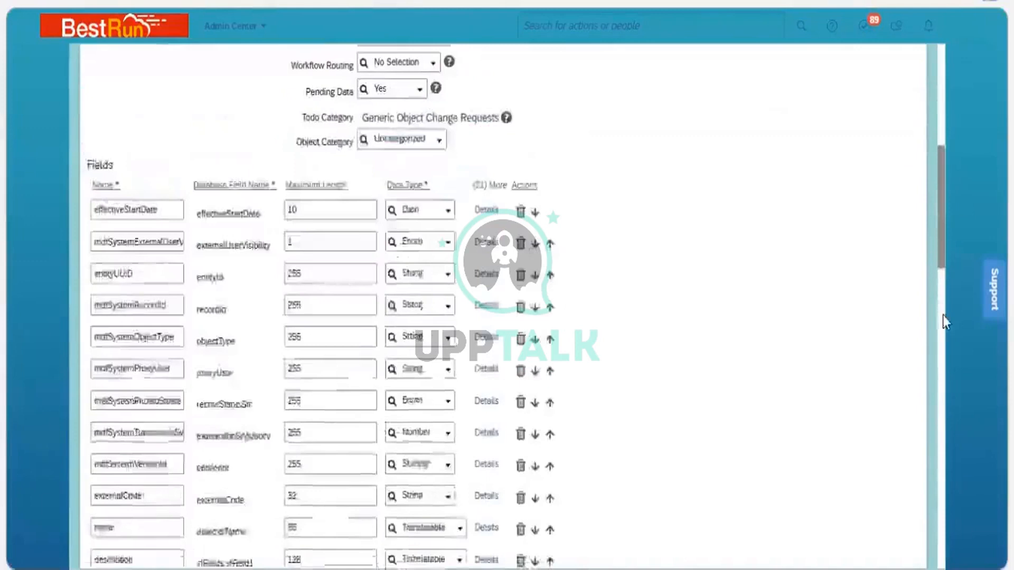
scroll(943, 316, "down", 4)
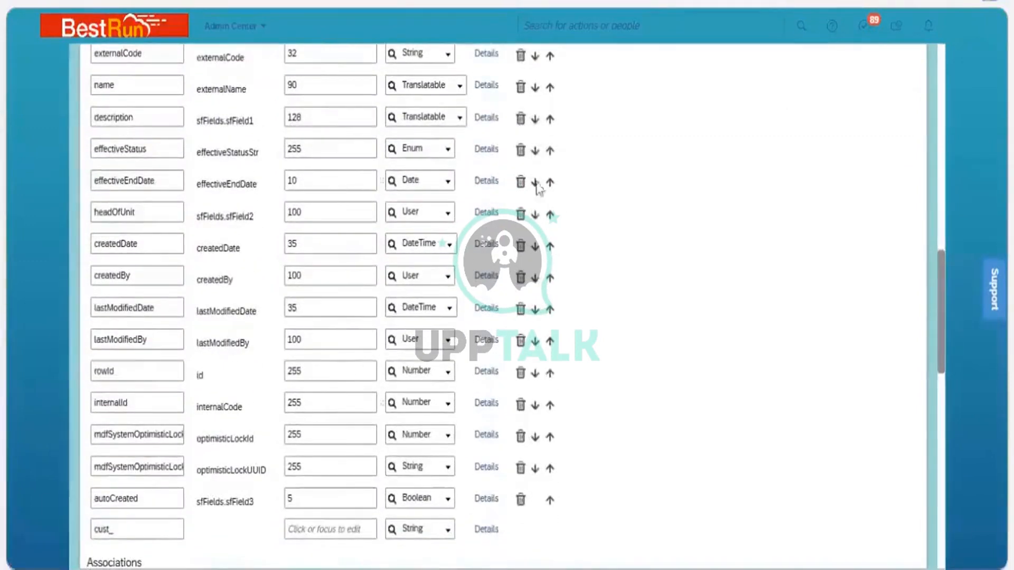
scroll(538, 169, "up", 1)
left_click(491, 120)
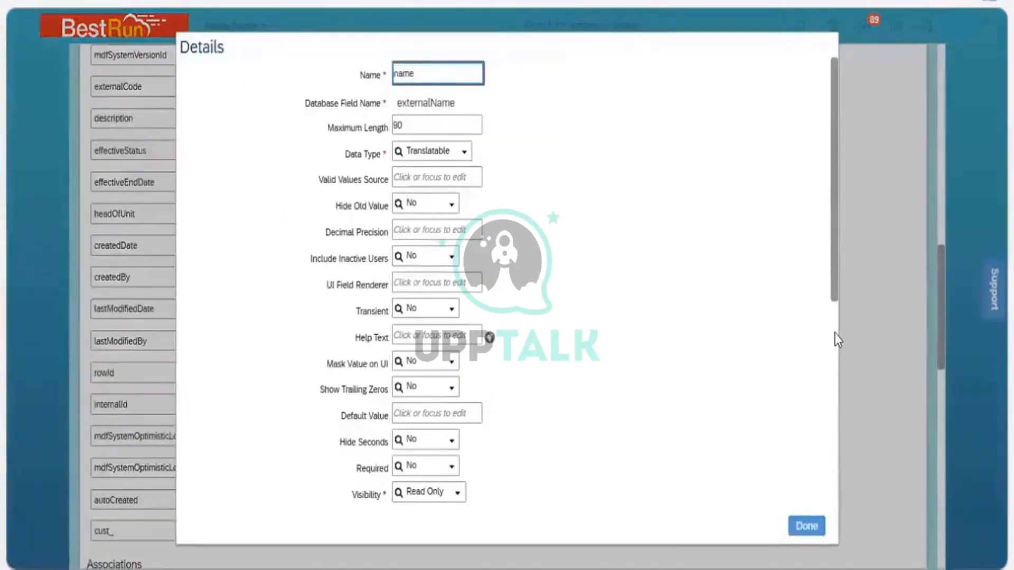
scroll(837, 393, "down", 3)
scroll(451, 317, "down", 3)
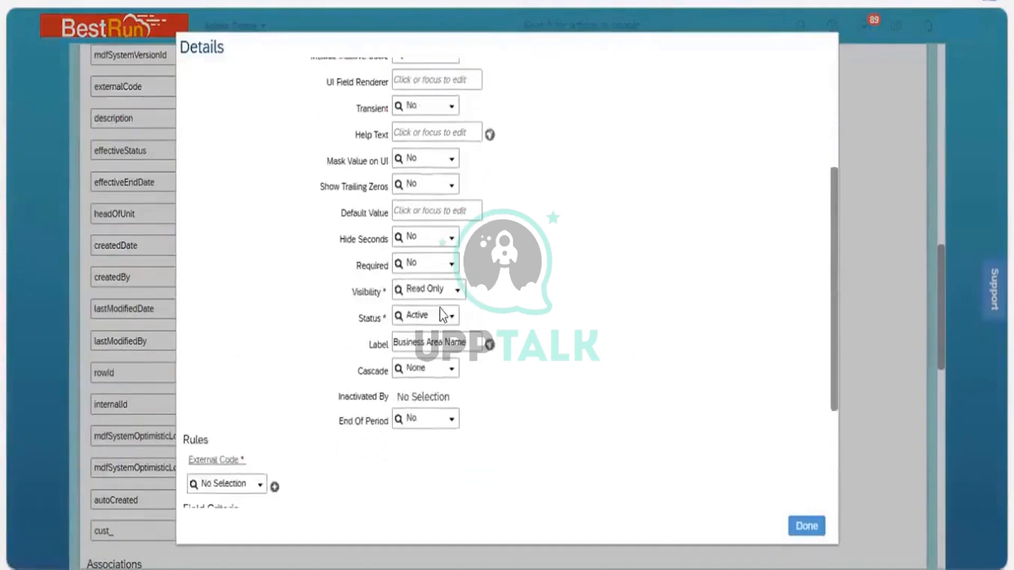
left_click(459, 286)
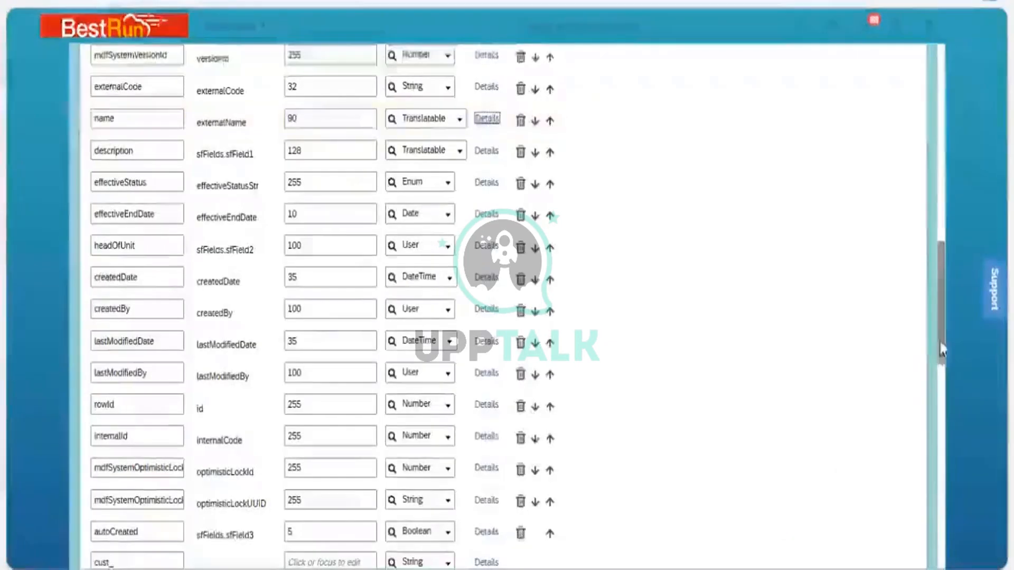
Step: Add a custom String field named businessareatype with a maximum length of 32 to the Business Unit definition
scroll(940, 396, "down", 2)
scroll(940, 404, "down", 2)
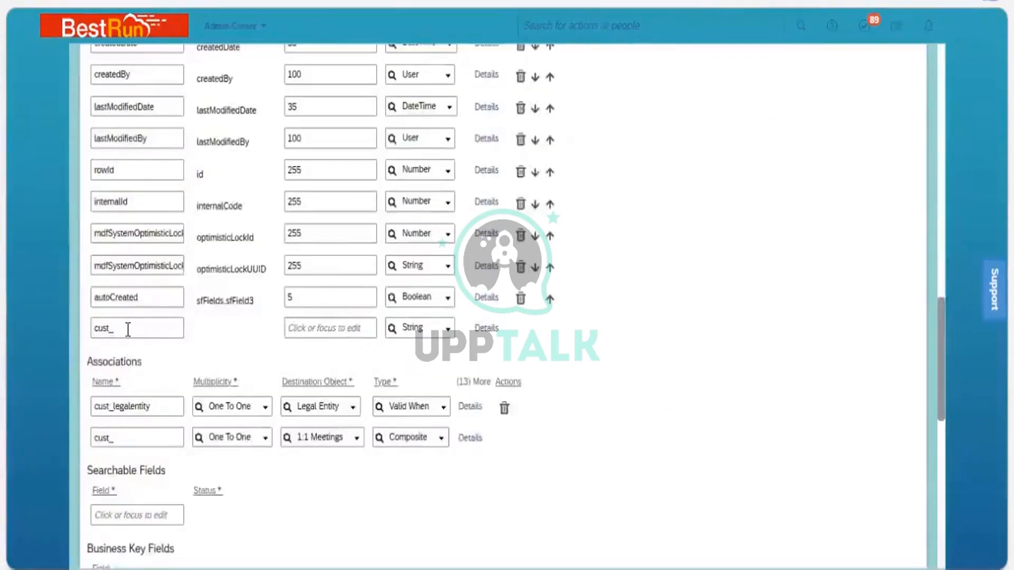
left_click(127, 329)
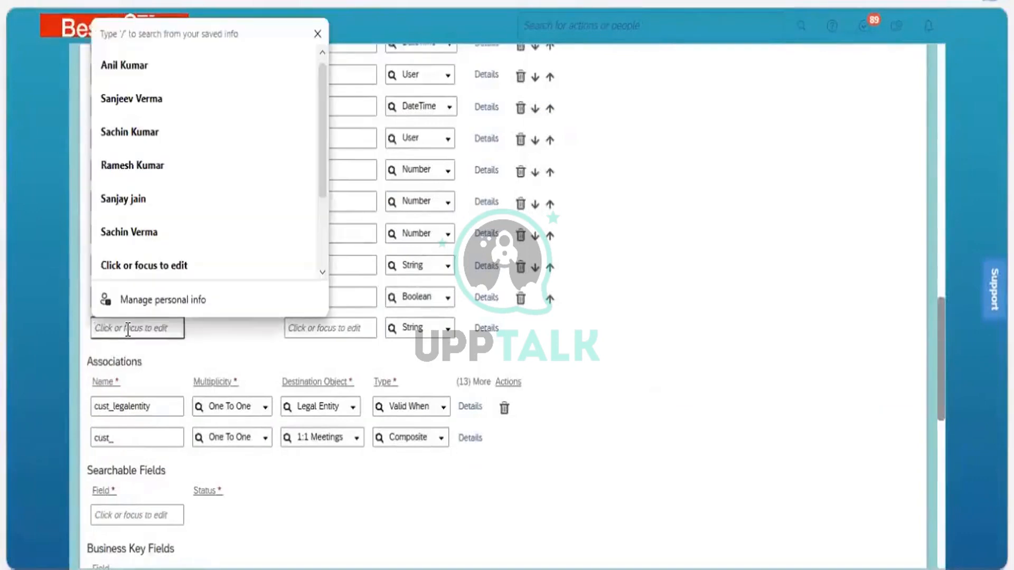
type("busi")
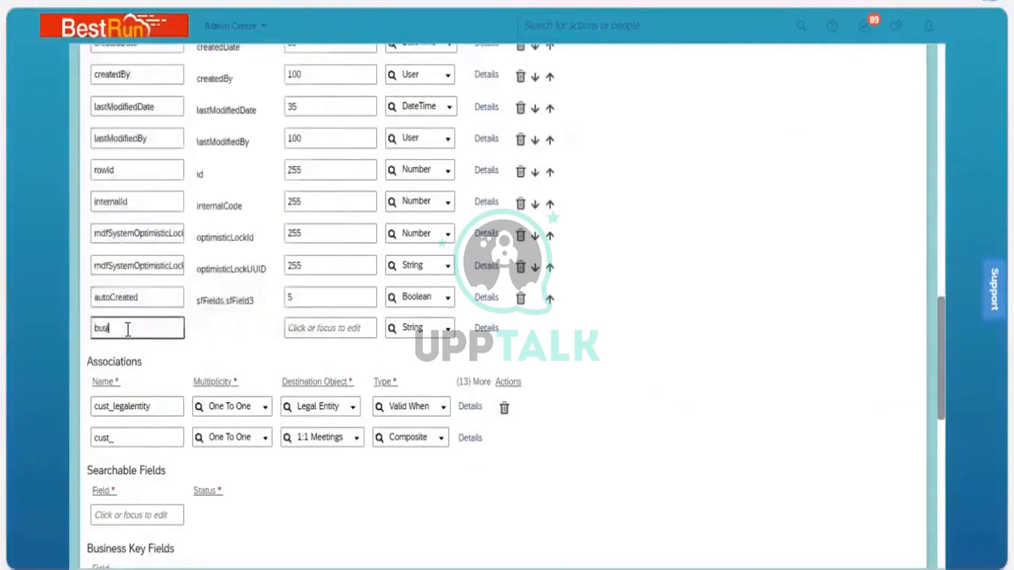
type("ness_reatype")
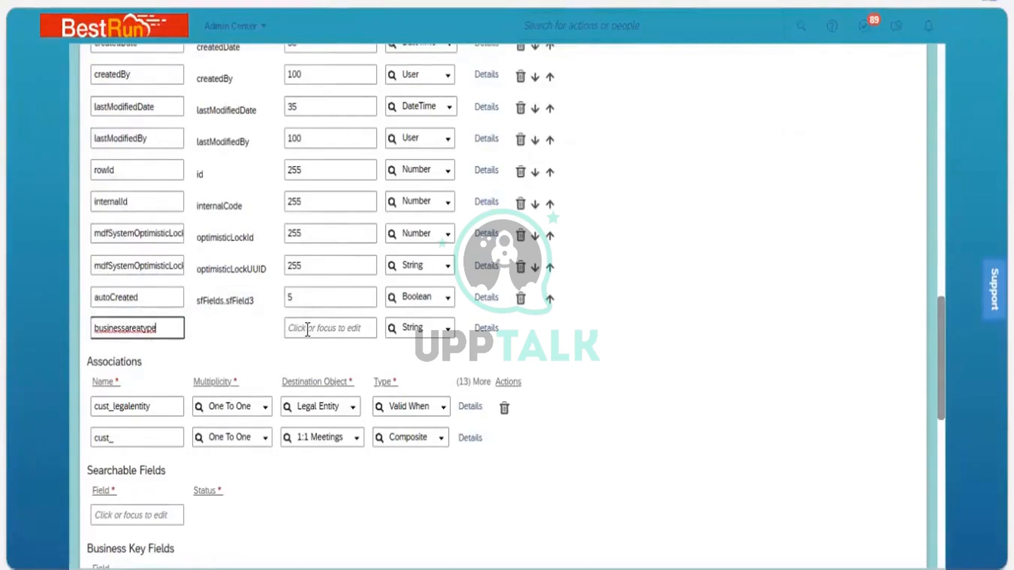
left_click(368, 334)
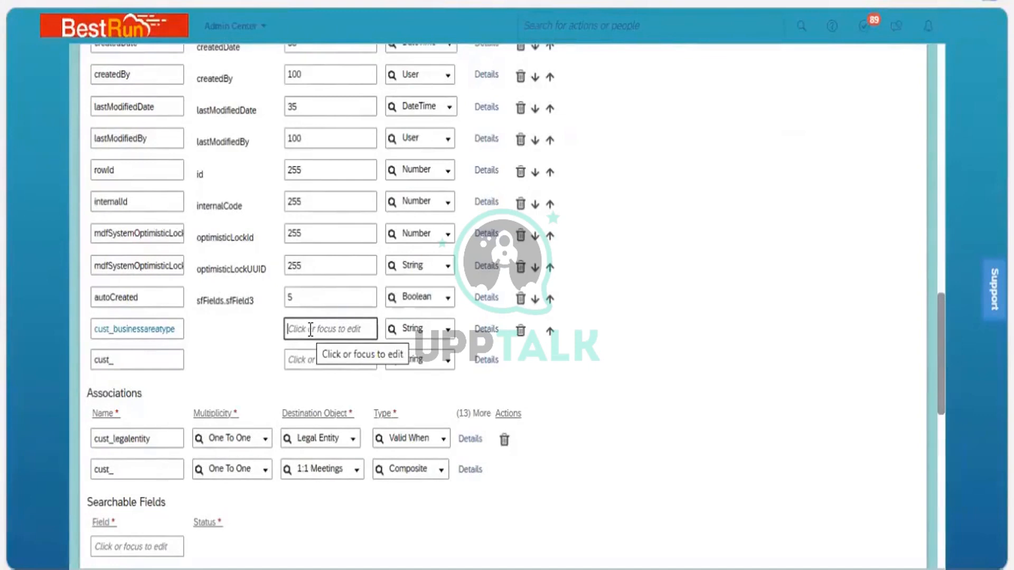
type("32")
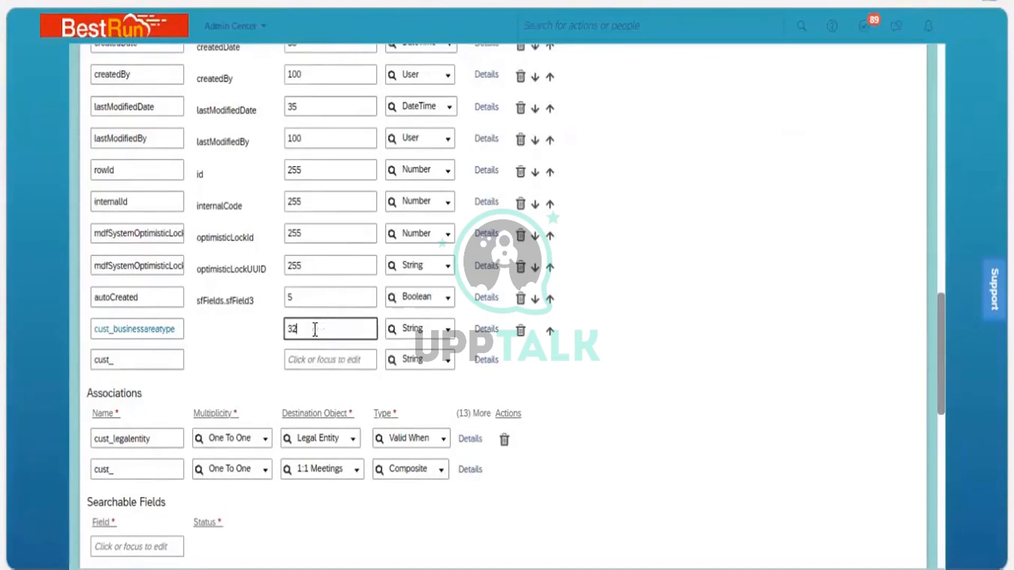
Step: Open the new field's details and label it Business Area Type
left_click(486, 328)
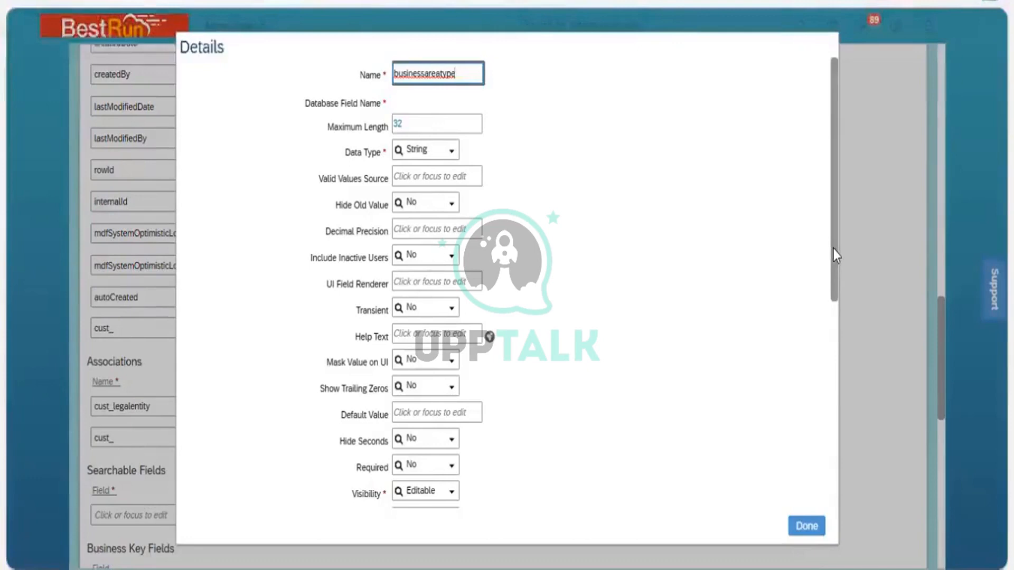
scroll(841, 389, "down", 3)
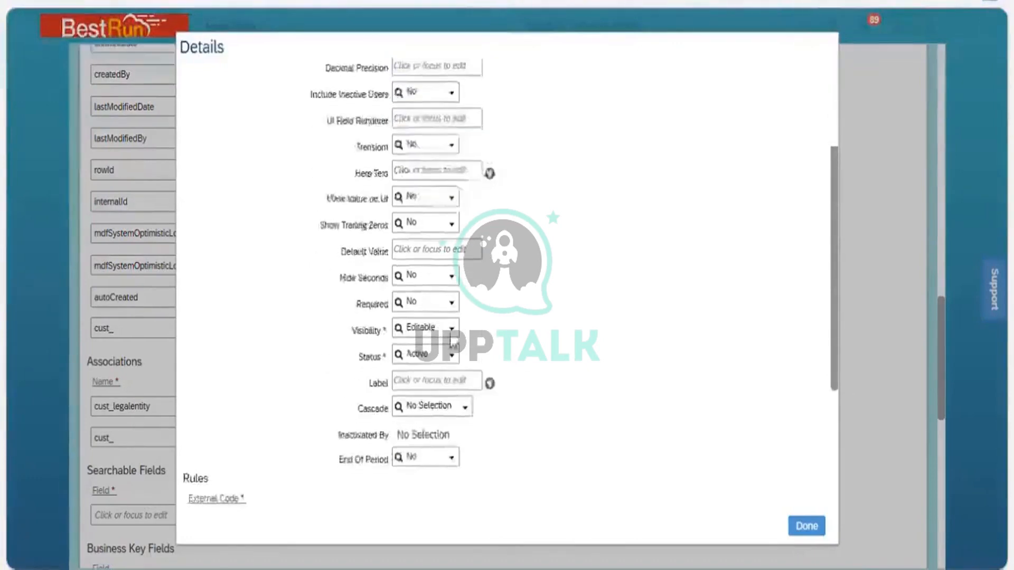
scroll(452, 343, "down", 2)
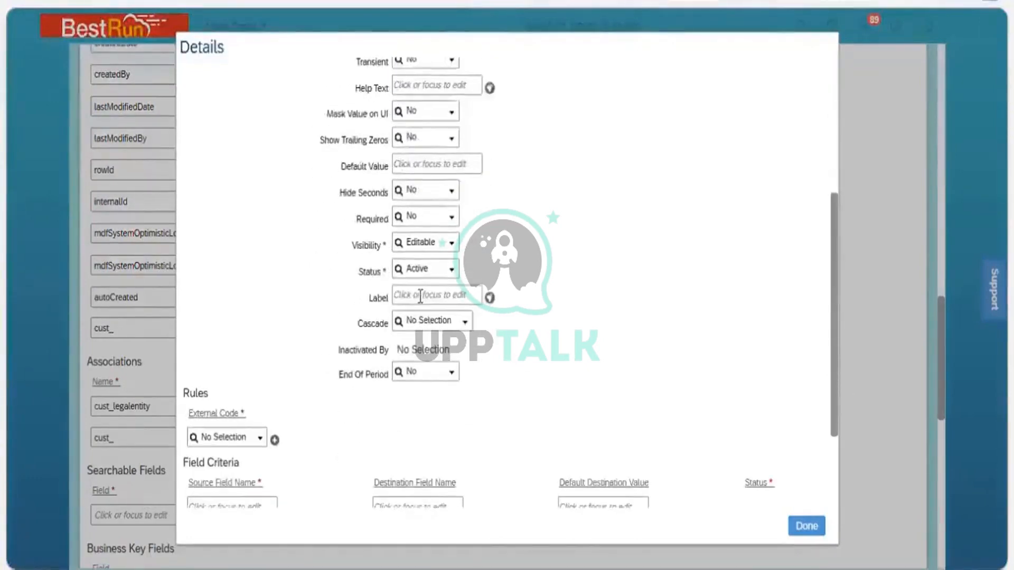
left_click(420, 296)
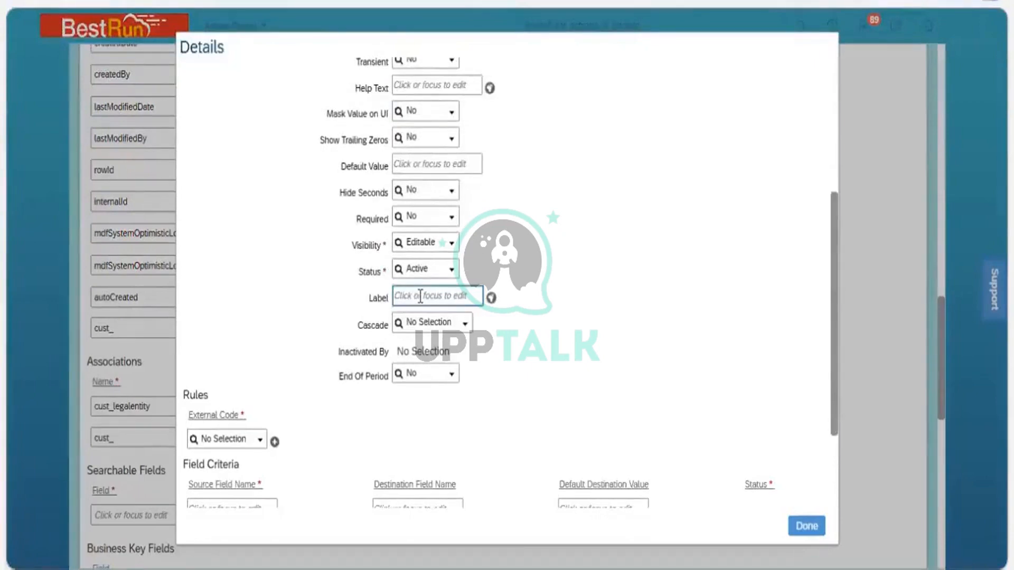
type("Business Are")
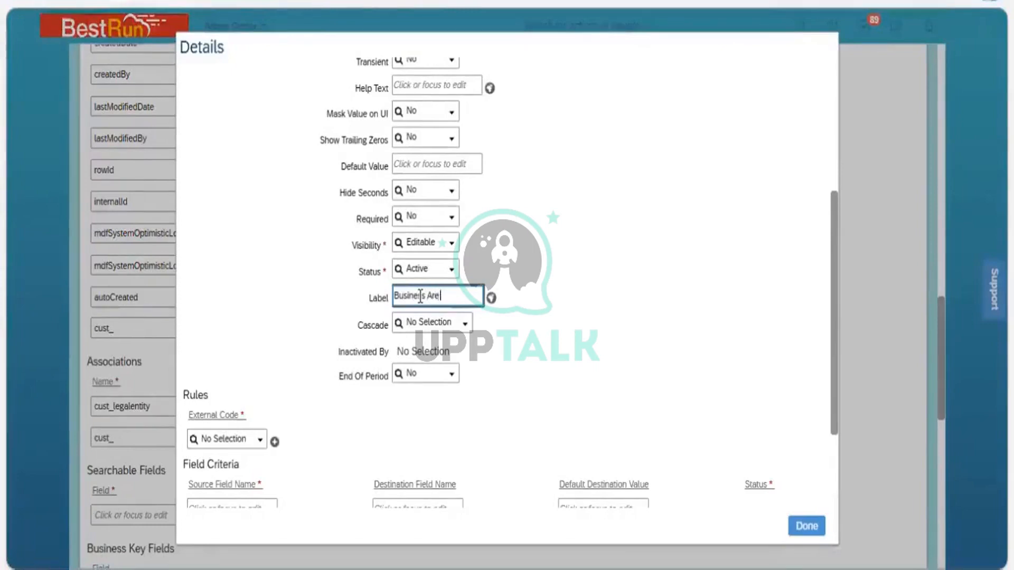
type("a Type")
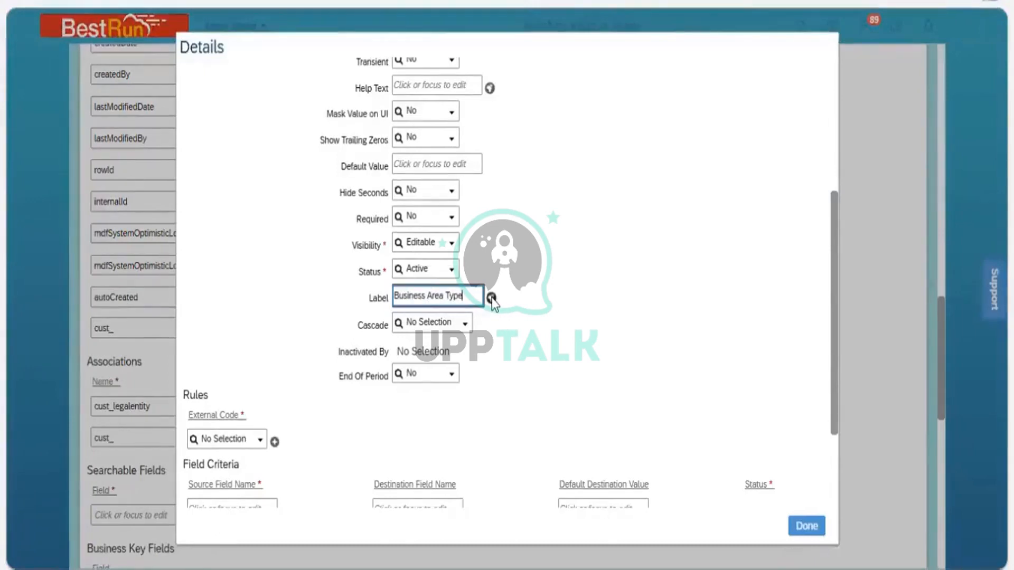
key("Return")
Step: Copy the label Business Area Type into its default-value translation, then review and close the field details
triple_click(473, 297)
key("ctrl+c")
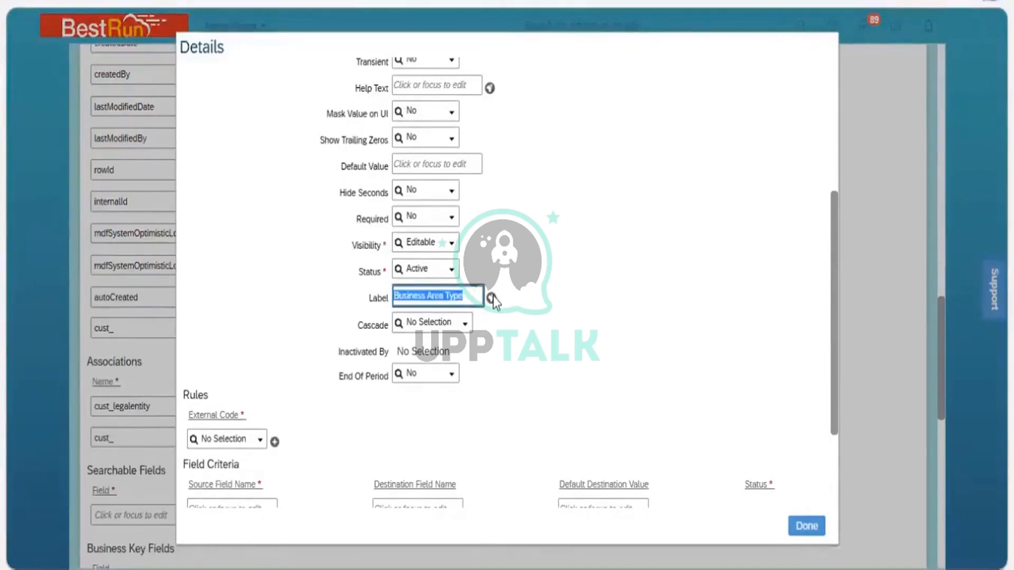
left_click(491, 298)
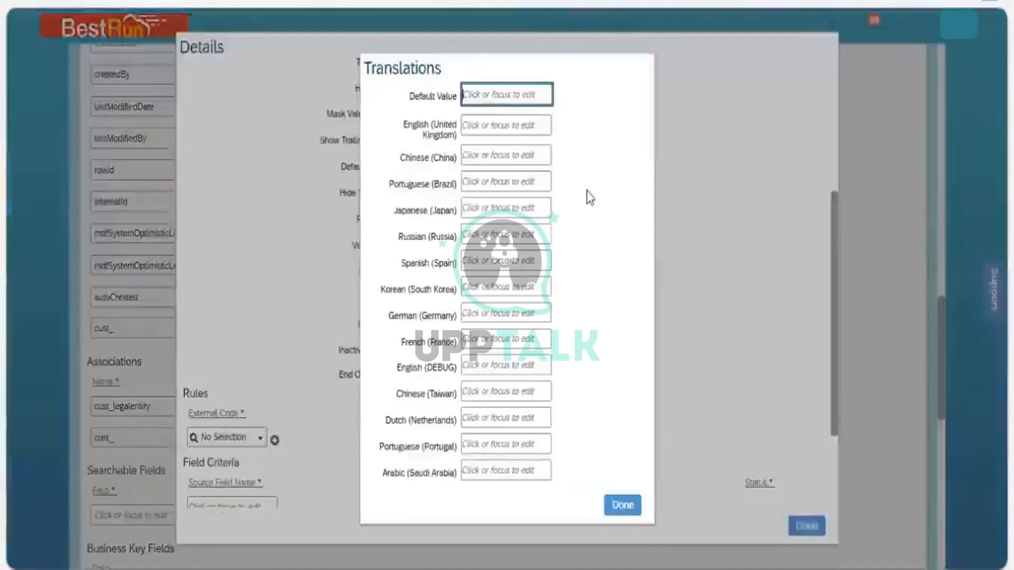
key("ctrl+v")
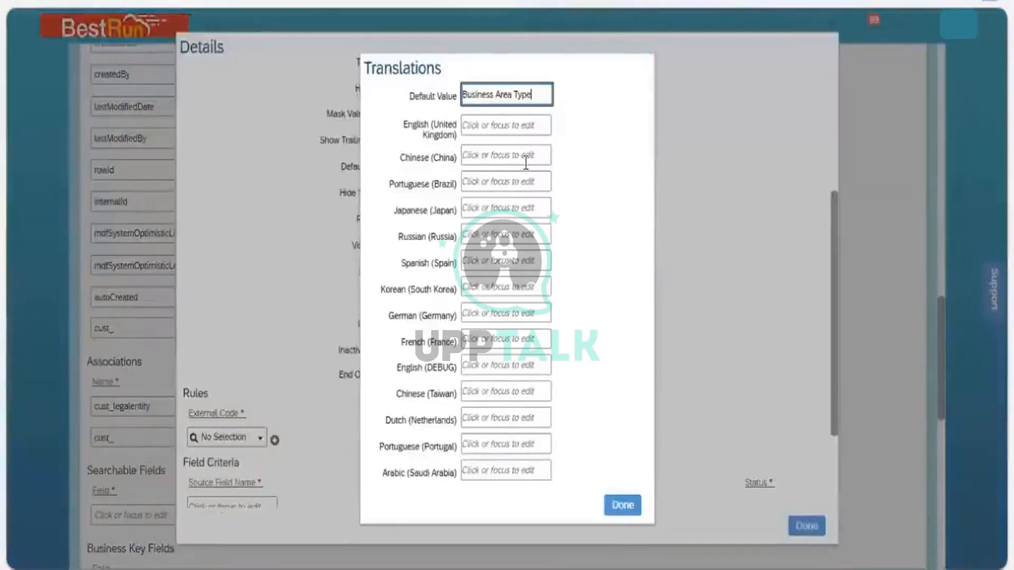
left_click(526, 160)
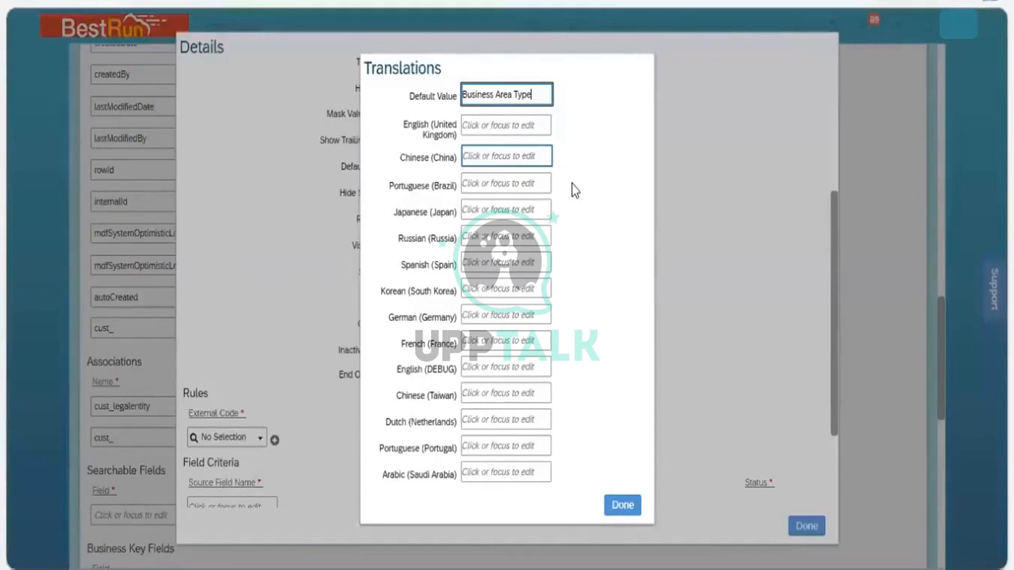
left_click(623, 504)
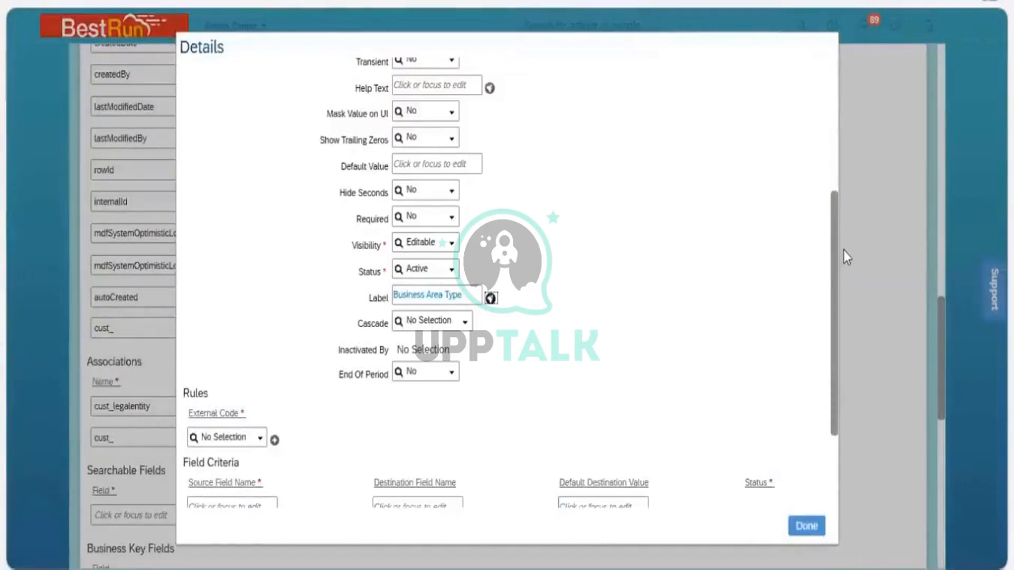
scroll(841, 217, "up", 5)
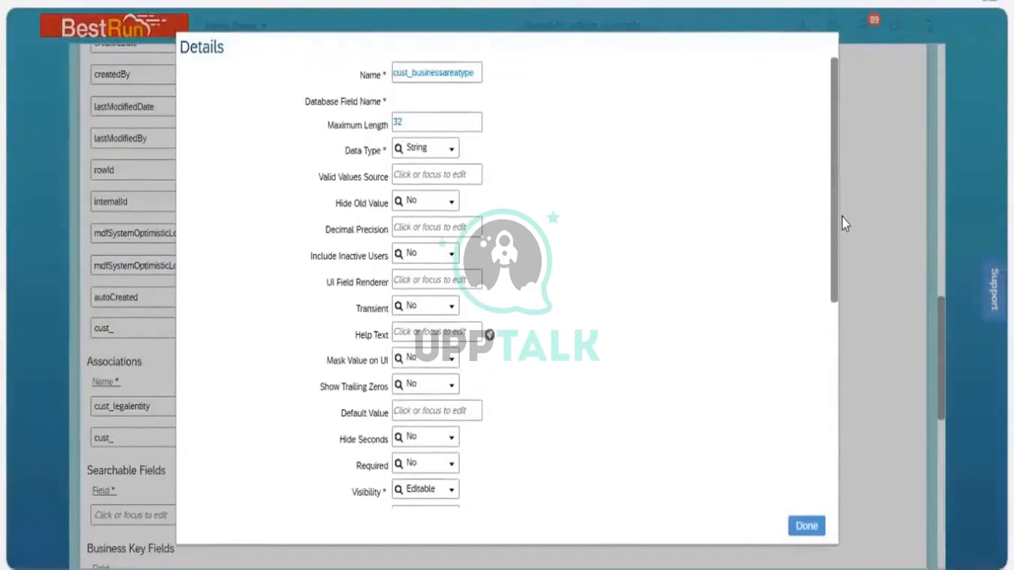
scroll(826, 459, "down", 1)
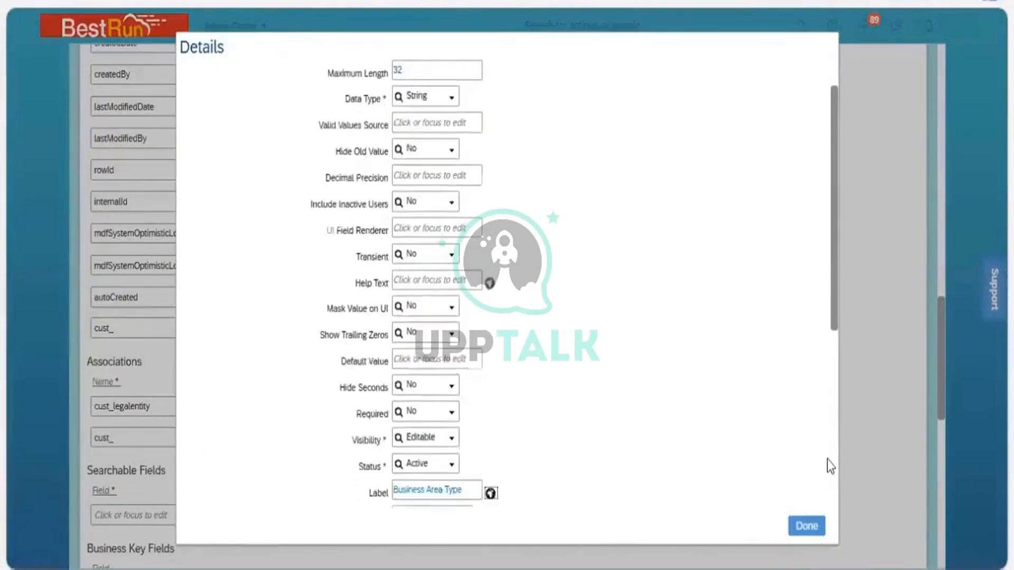
scroll(826, 459, "down", 6)
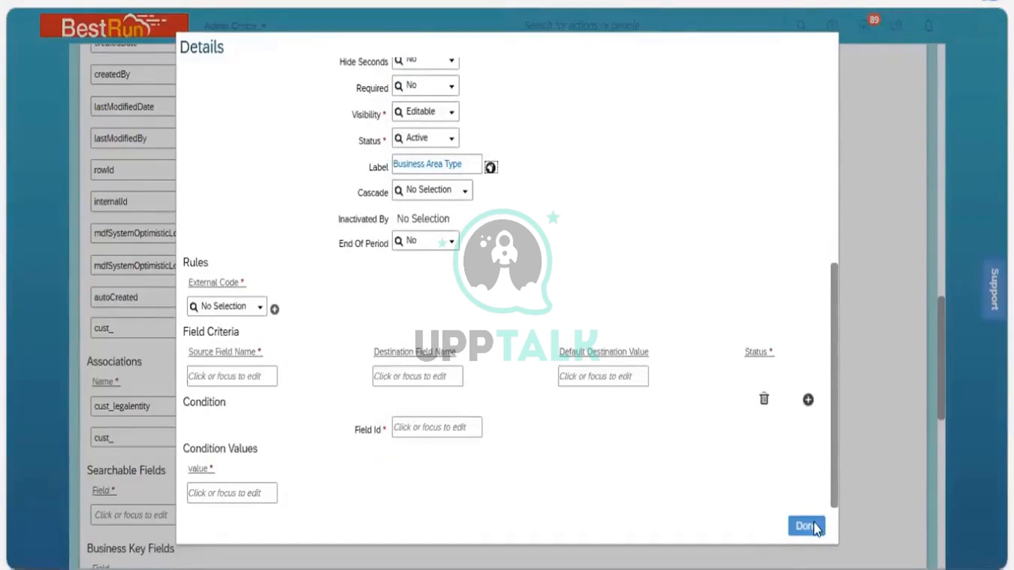
key("Escape")
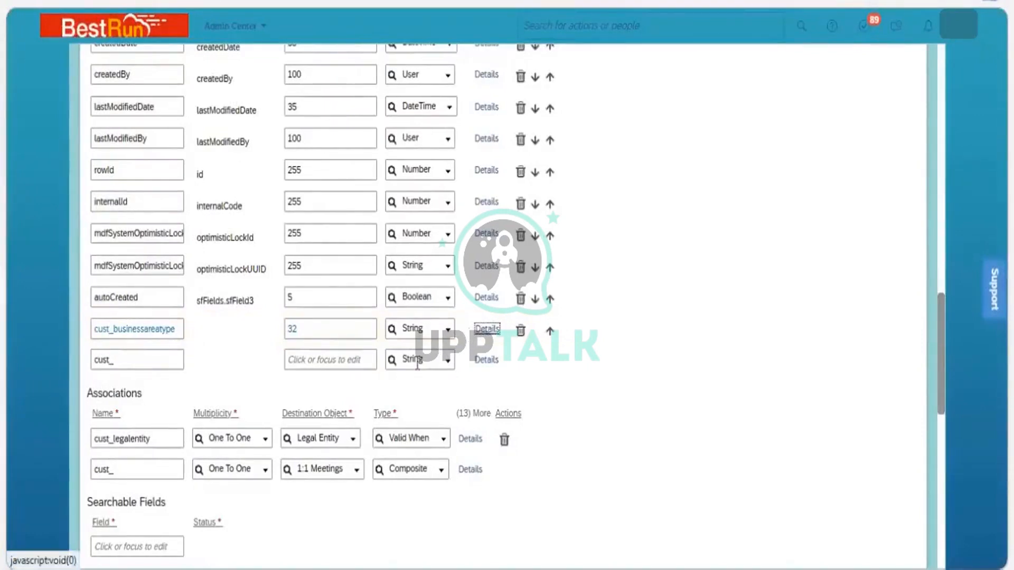
Step: Save the Business Unit definition and open the 3200 NGI Services record for correction
left_click(482, 329)
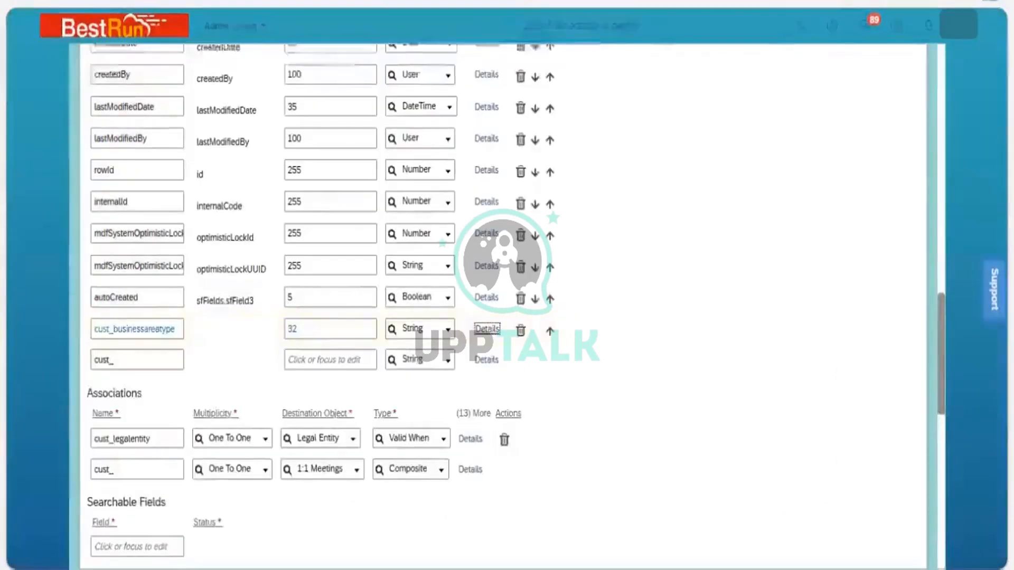
scroll(892, 507, "down", 15)
left_click(899, 517)
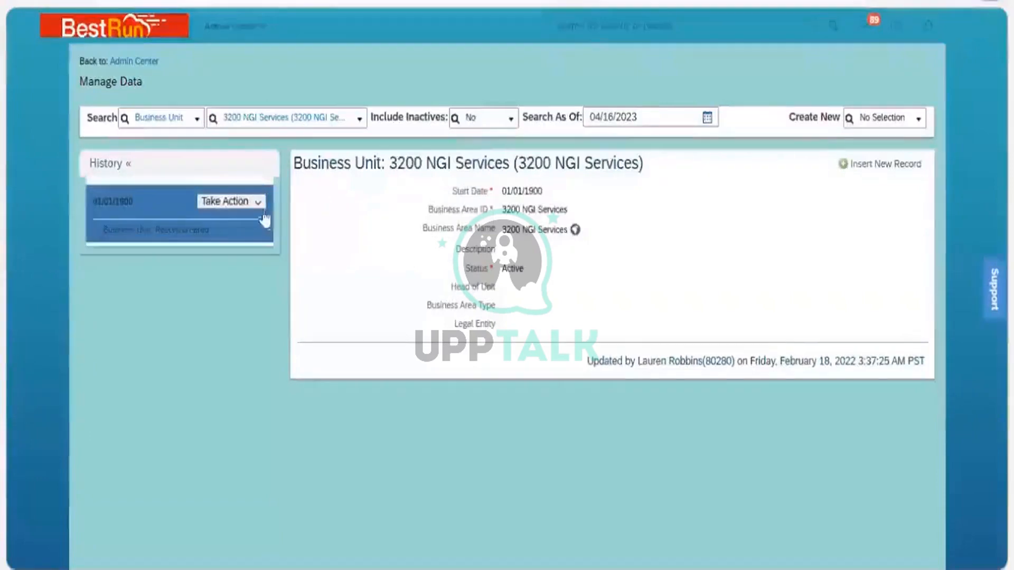
left_click(256, 203)
left_click(255, 203)
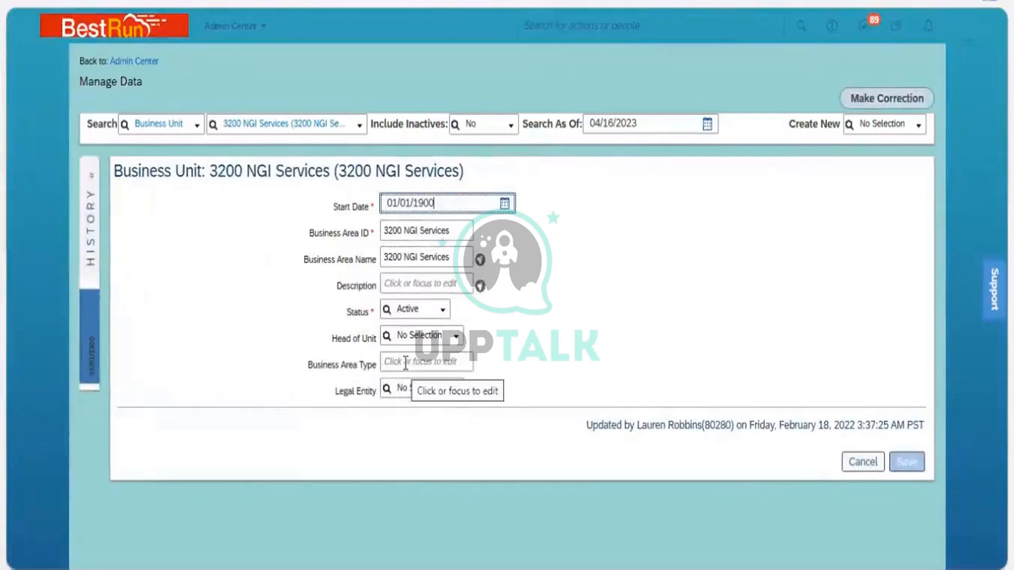
Step: Try entering the free text gigk in the record's Business Area Type field and clear it again
left_click(405, 363)
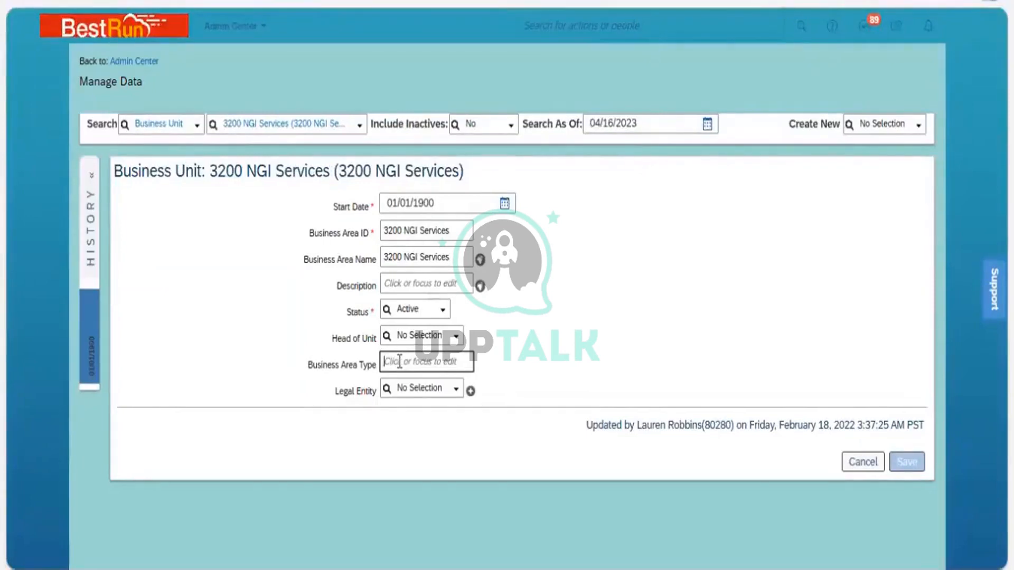
type("gigk")
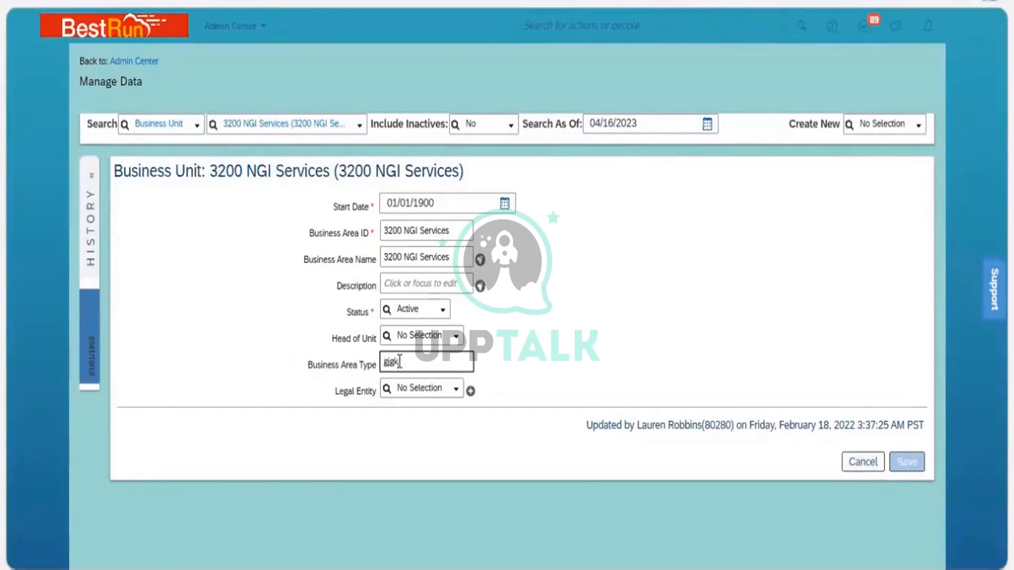
key("BackSpace")
key("BackSpace")
key("BackSpace")
key("BackSpace")
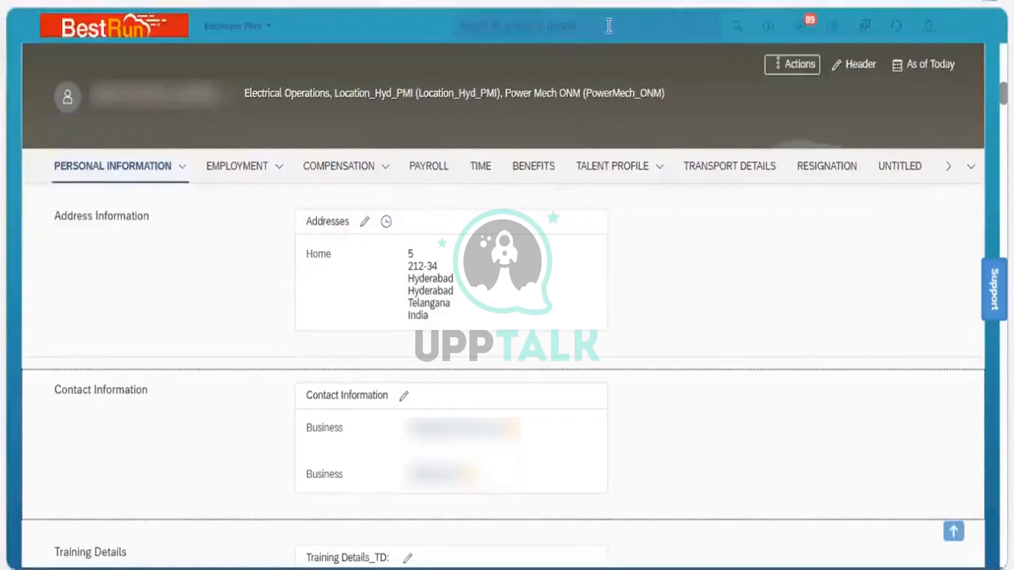
Step: Search the system's actions for picklist and open the Picklist Center
left_click(609, 25)
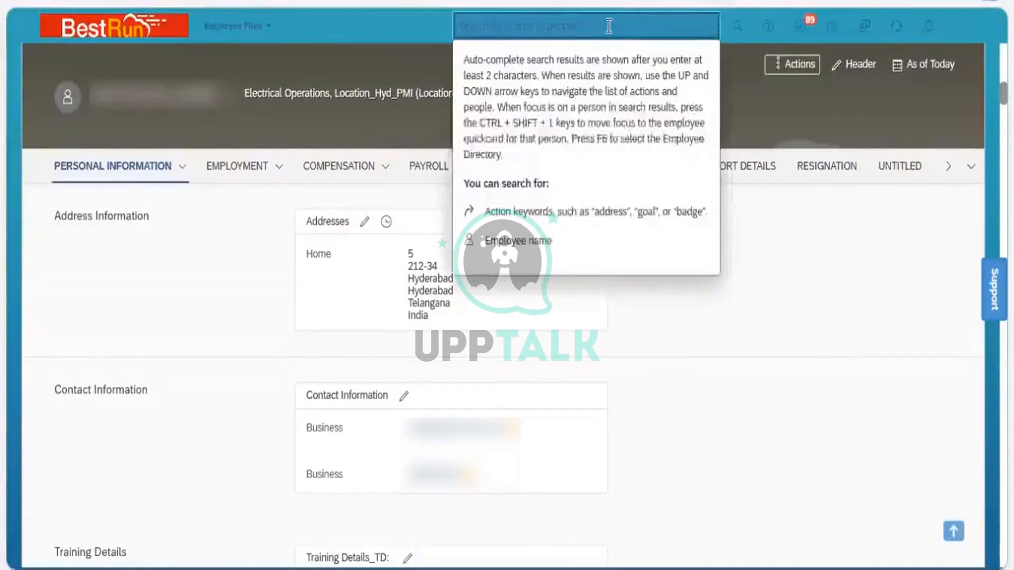
type("pick")
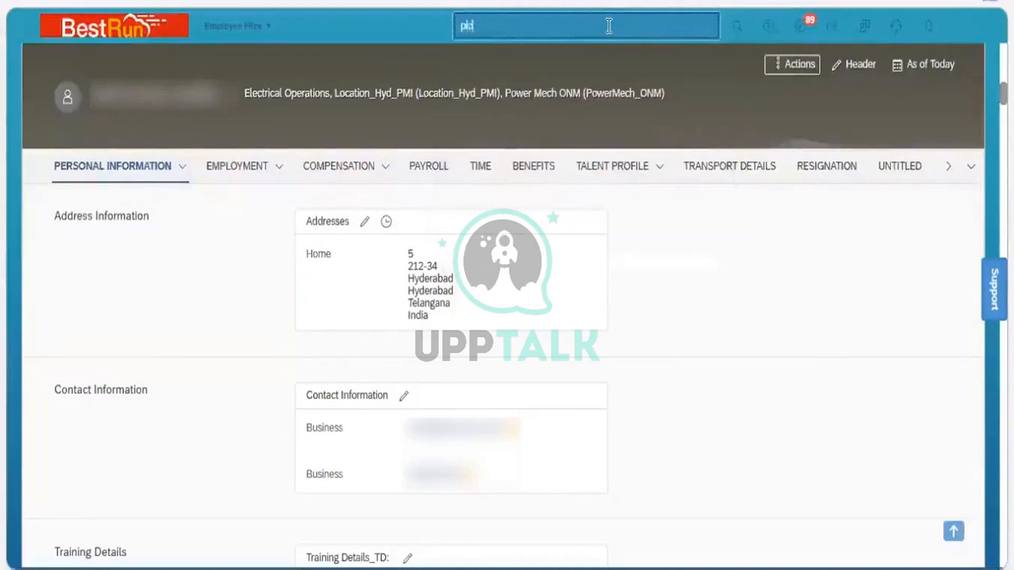
type("list")
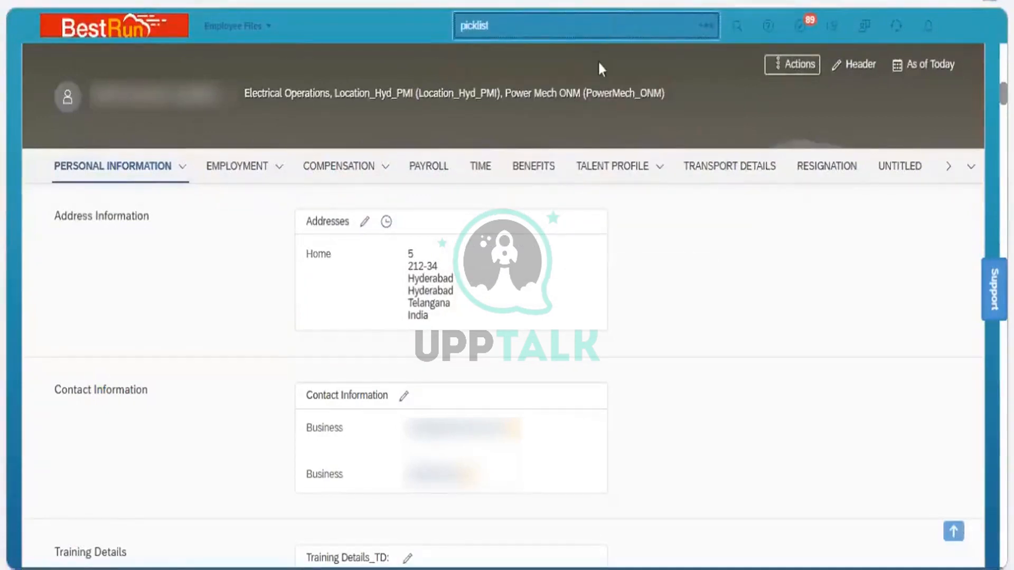
left_click(508, 118)
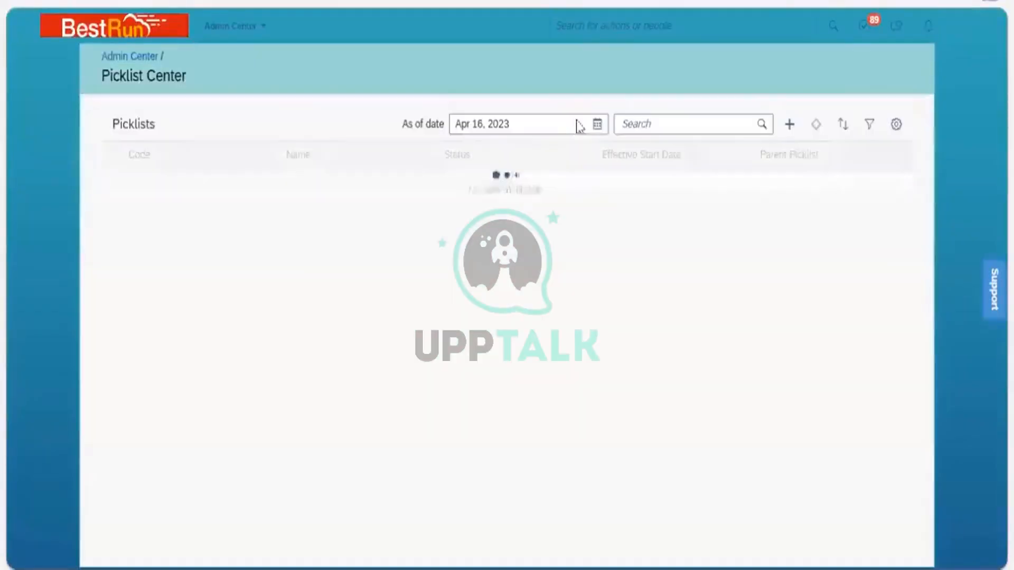
Step: Search the Picklist Center for business and open the Business Area Type picklist
left_click(642, 124)
type("business")
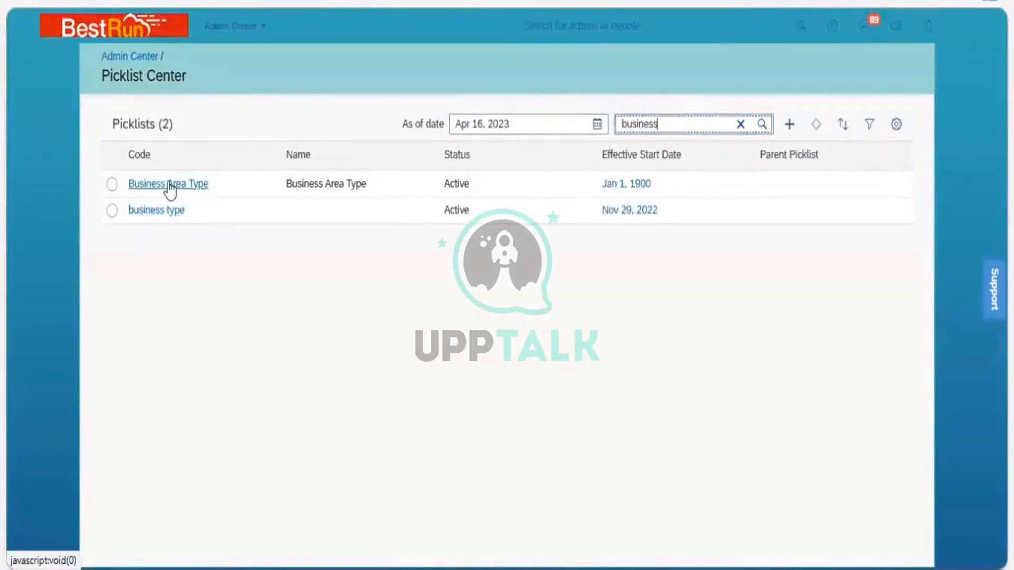
left_click(169, 185)
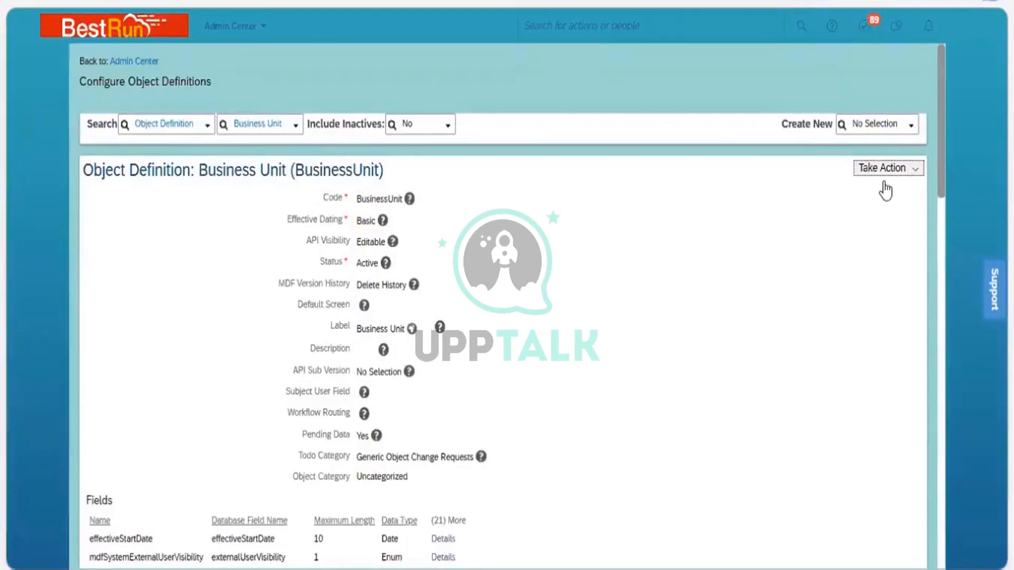
Step: Open the Business Unit object definition for correction and show the details of the cust_businessareatype field
left_click(915, 170)
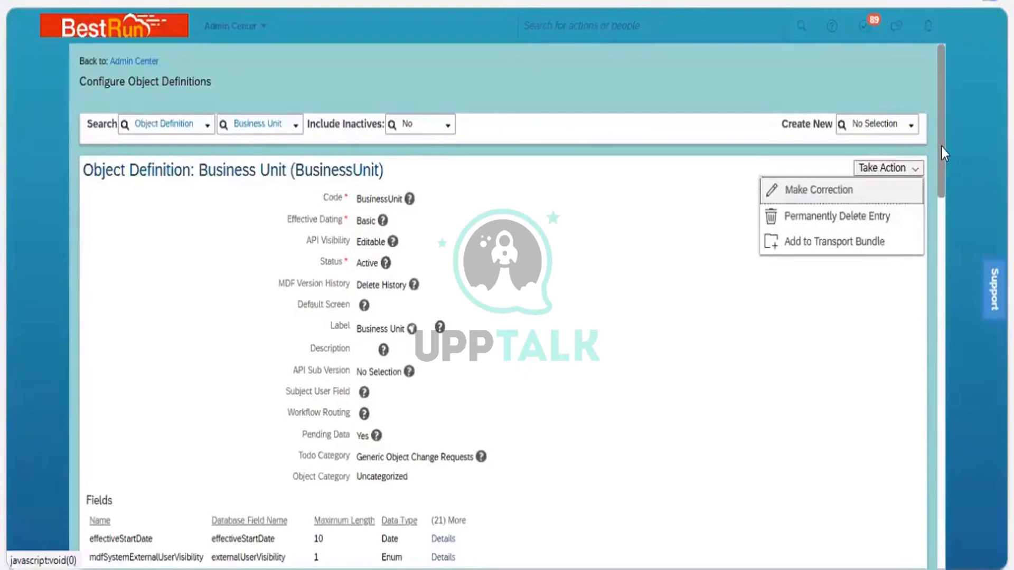
left_click_drag(941, 147, 942, 373)
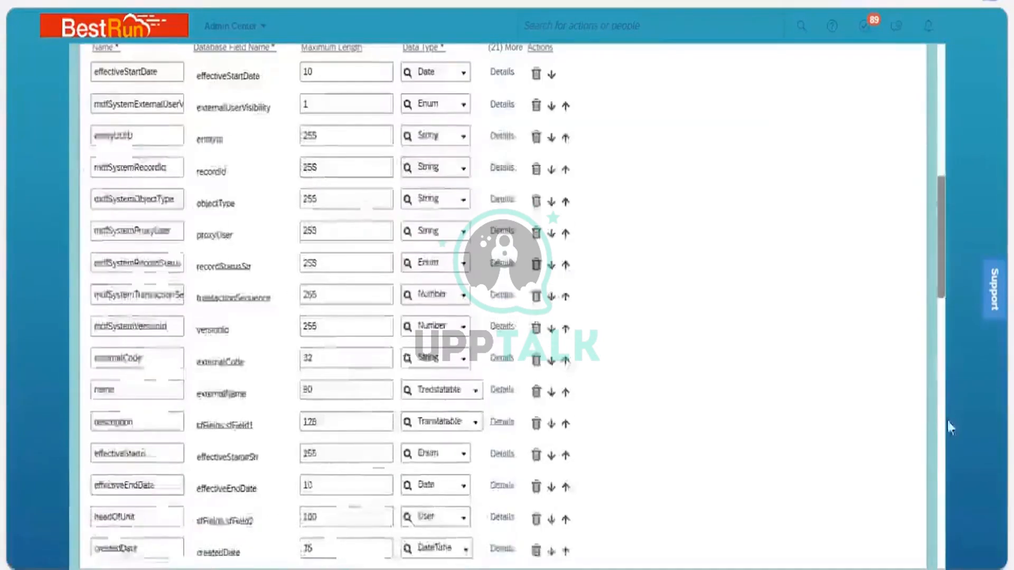
scroll(947, 420, "down", 15)
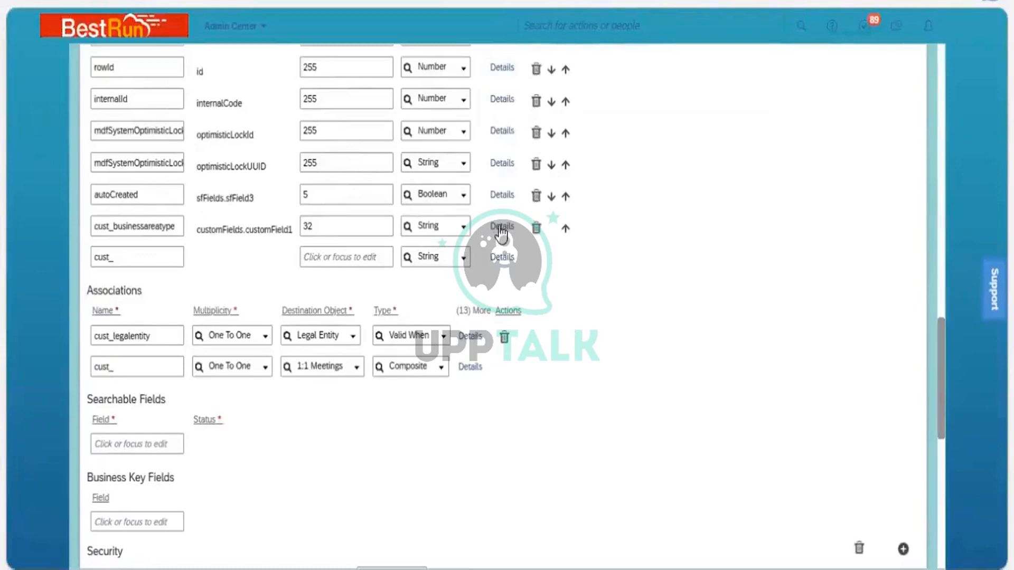
left_click(502, 230)
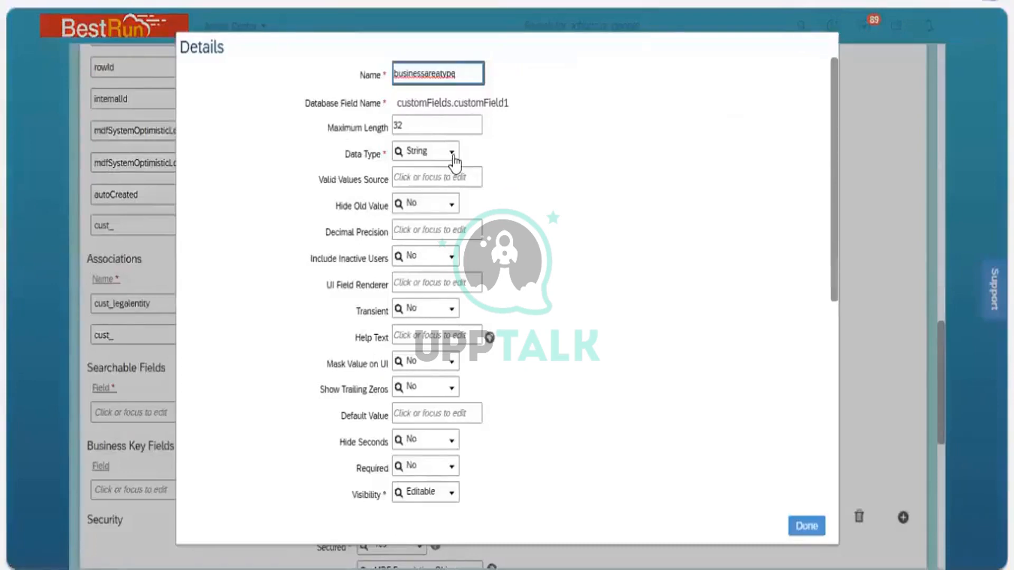
Step: Change the data type of the cust_businessareatype field to Picklist
left_click(451, 152)
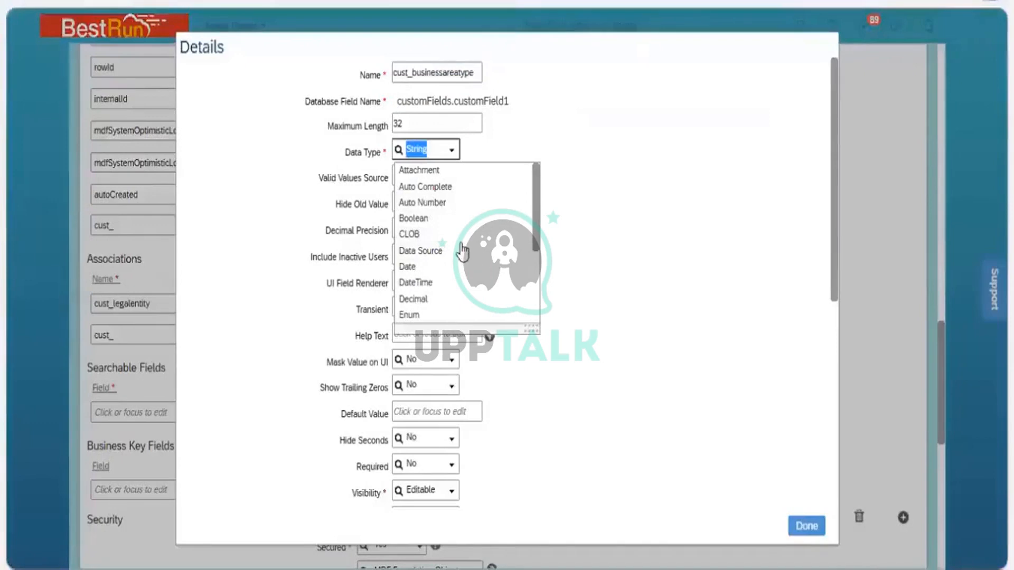
scroll(462, 252, "down", 3)
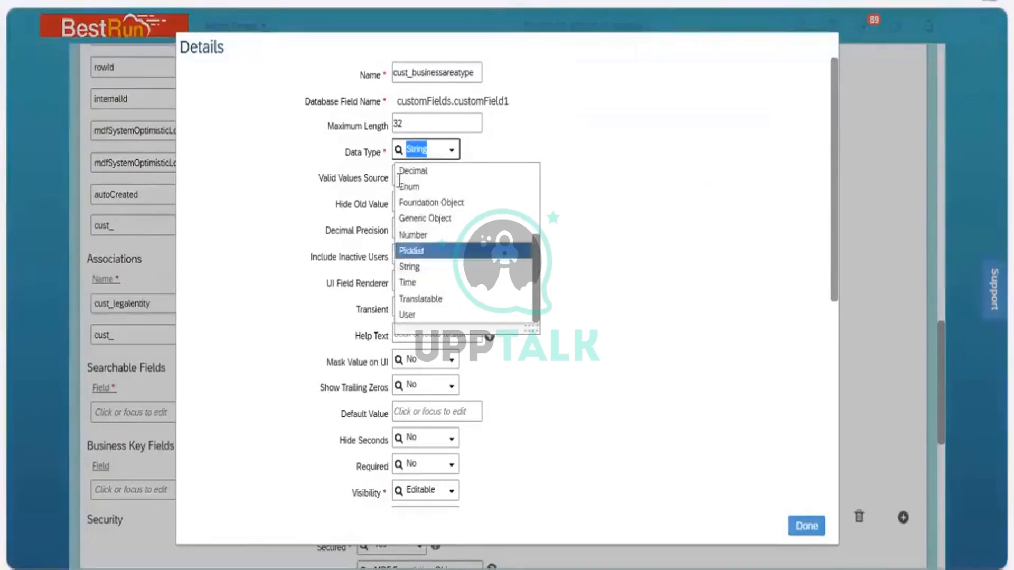
key("Return")
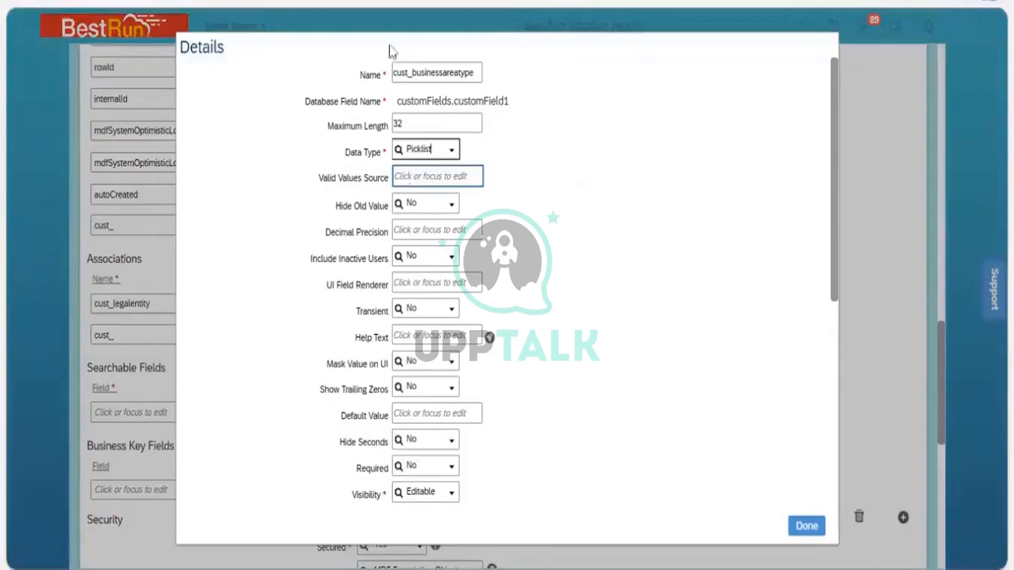
Step: Copy the picklist's code Business Area Type into the Valid Values Source of the cust_businessareatype field
left_click(438, 176)
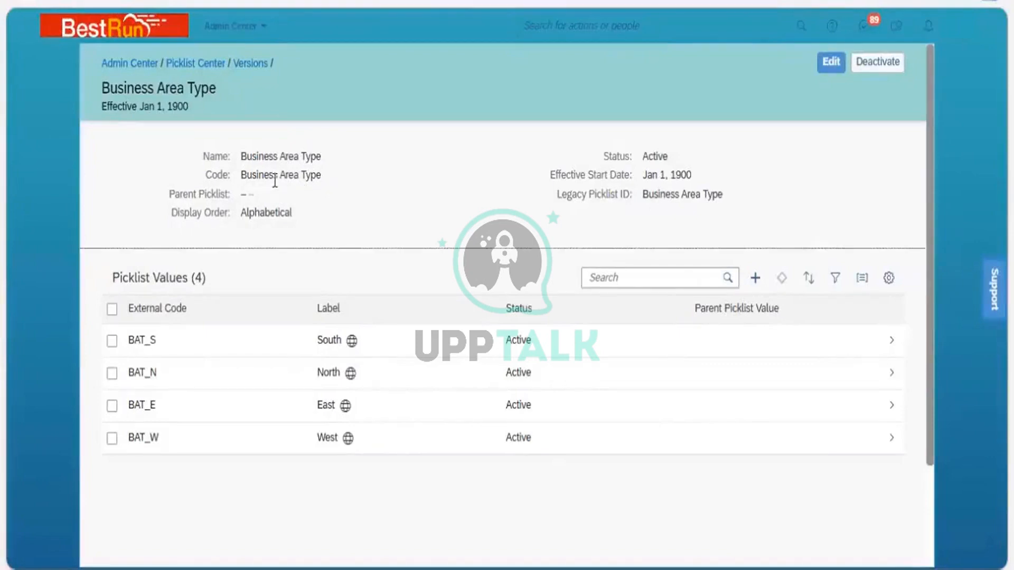
left_click_drag(320, 175, 244, 184)
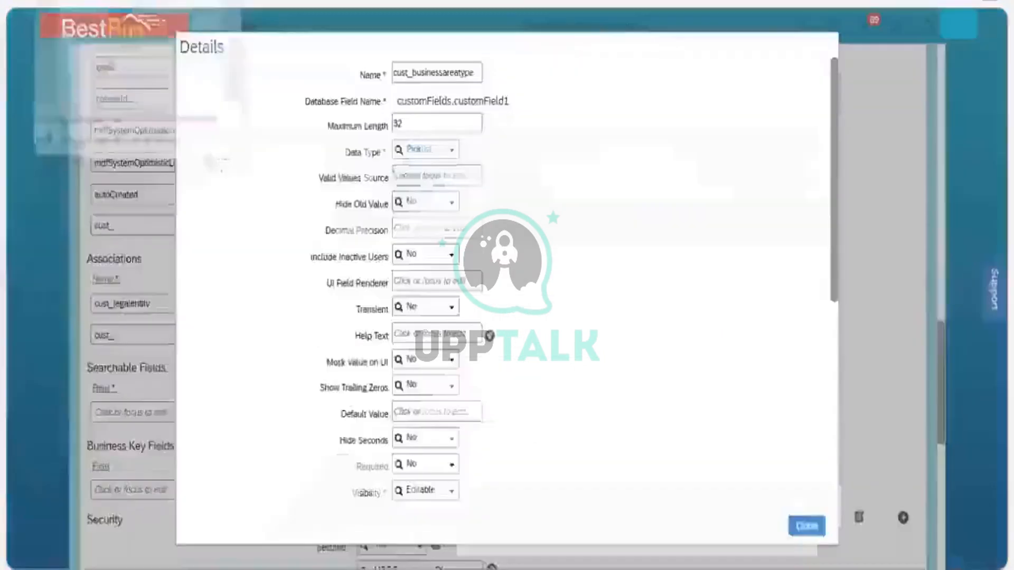
left_click(421, 179)
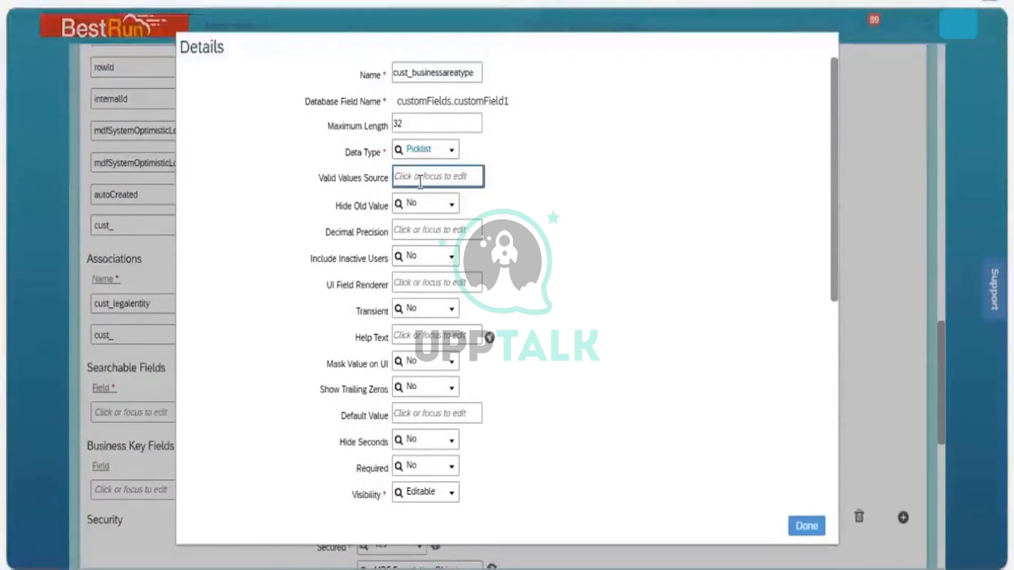
type("Business Area Type")
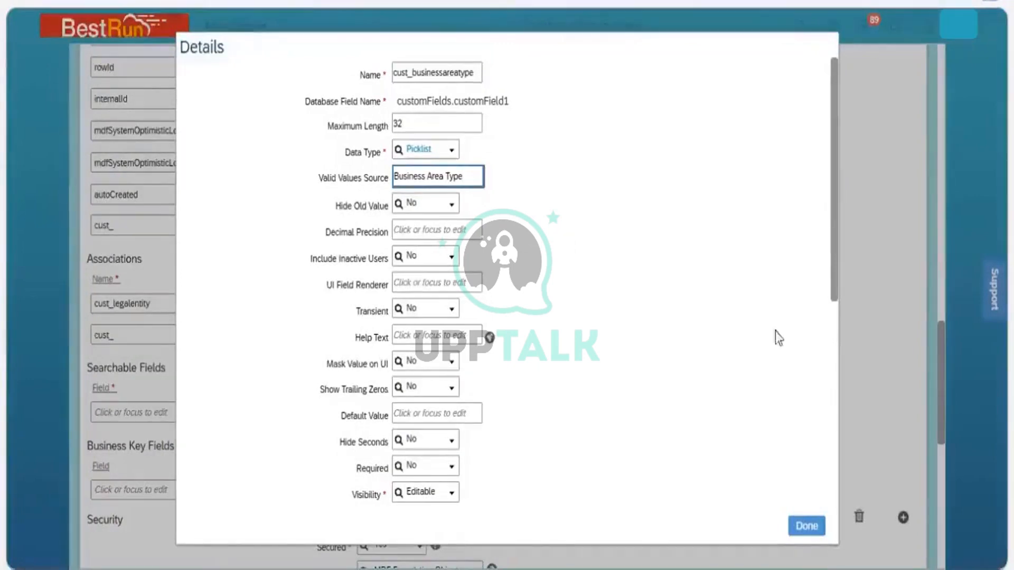
left_click(796, 385)
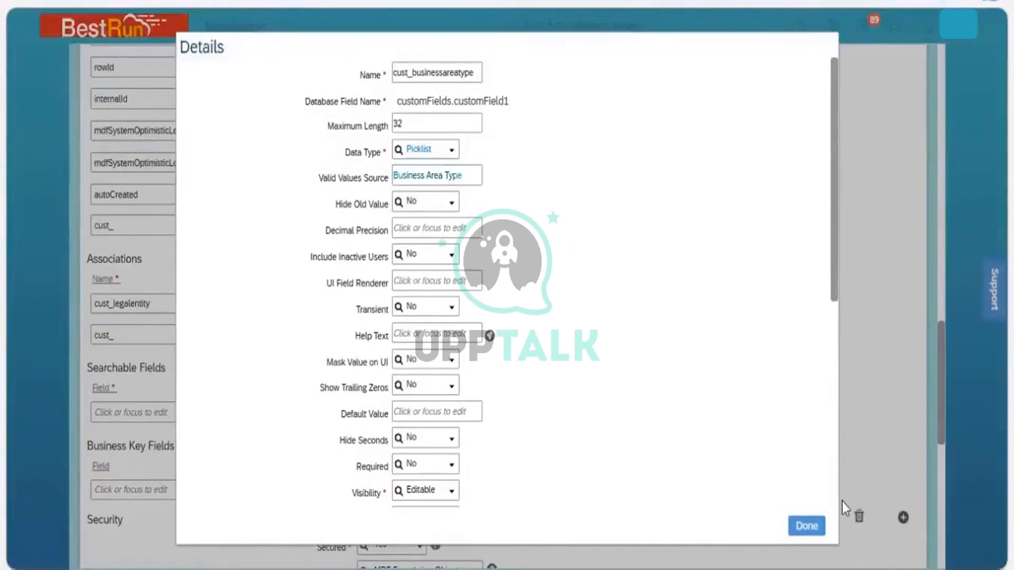